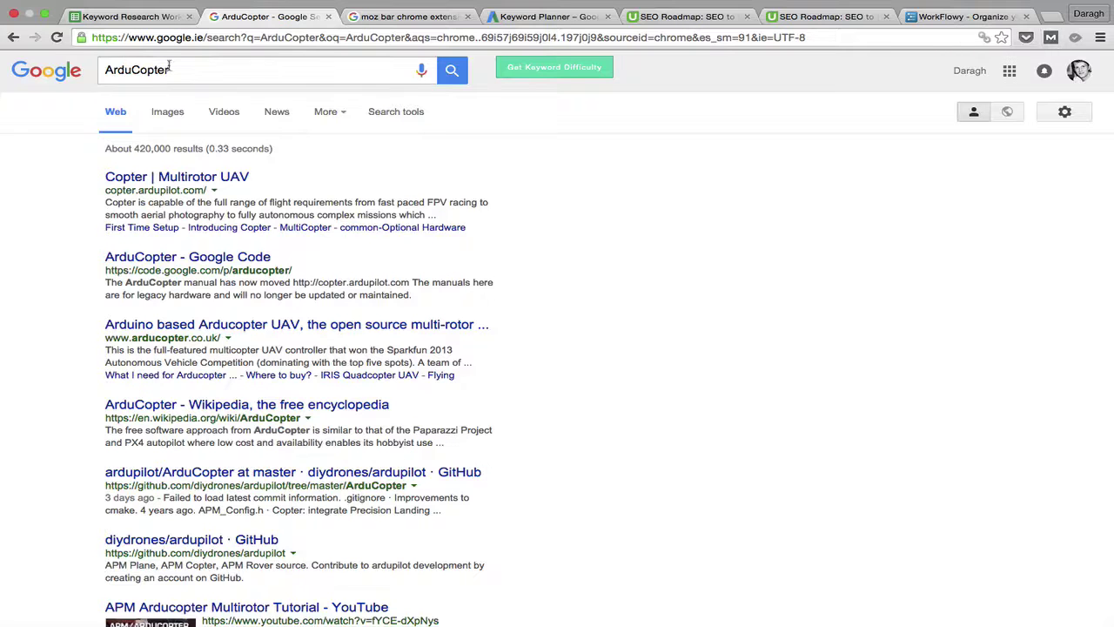
Turn on the MozBar so the ArduCopter search results show page and domain authority metrics
{"action": "left_click", "coordinate": [1052, 37]}
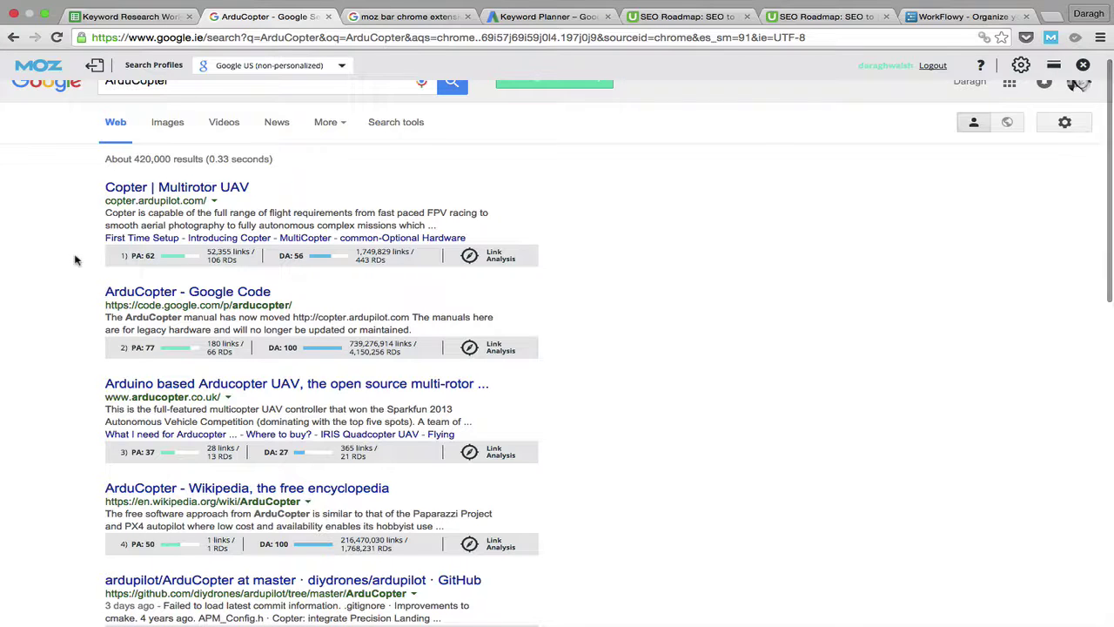
{"action": "scroll", "coordinate": [75, 259], "scroll_direction": "down", "scroll_amount": 1}
{"action": "scroll", "coordinate": [75, 259], "scroll_direction": "up", "scroll_amount": 2}
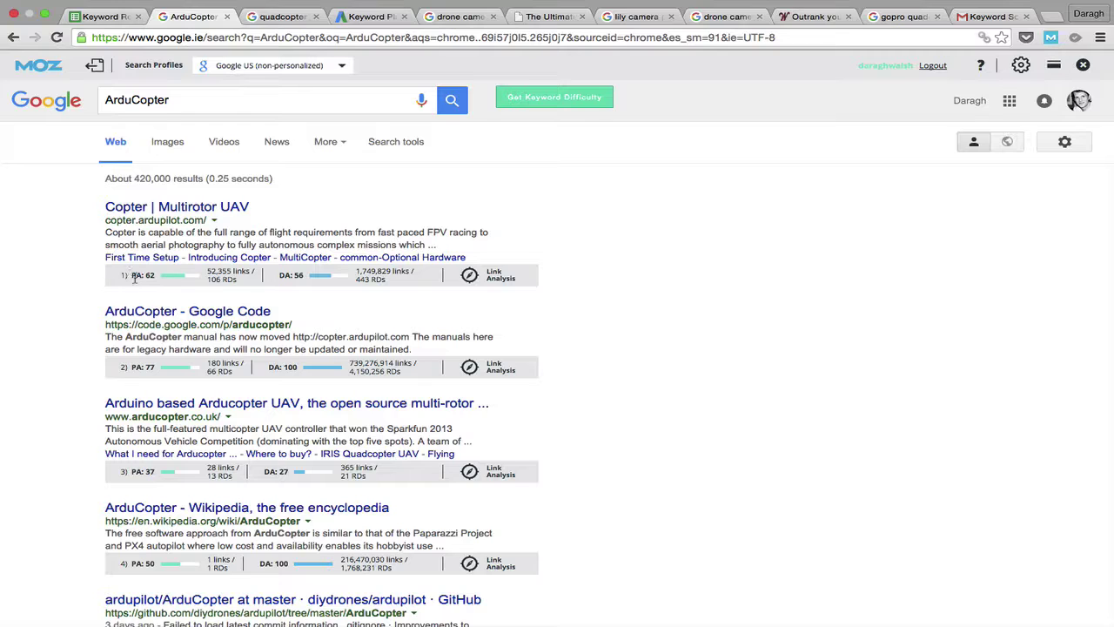
Examine the page authority and domain authority of all ten first-page results for ArduCopter
{"action": "left_click_drag", "start_coordinate": [131, 275], "coordinate": [155, 276]}
{"action": "scroll", "coordinate": [66, 291], "scroll_direction": "down", "scroll_amount": 1}
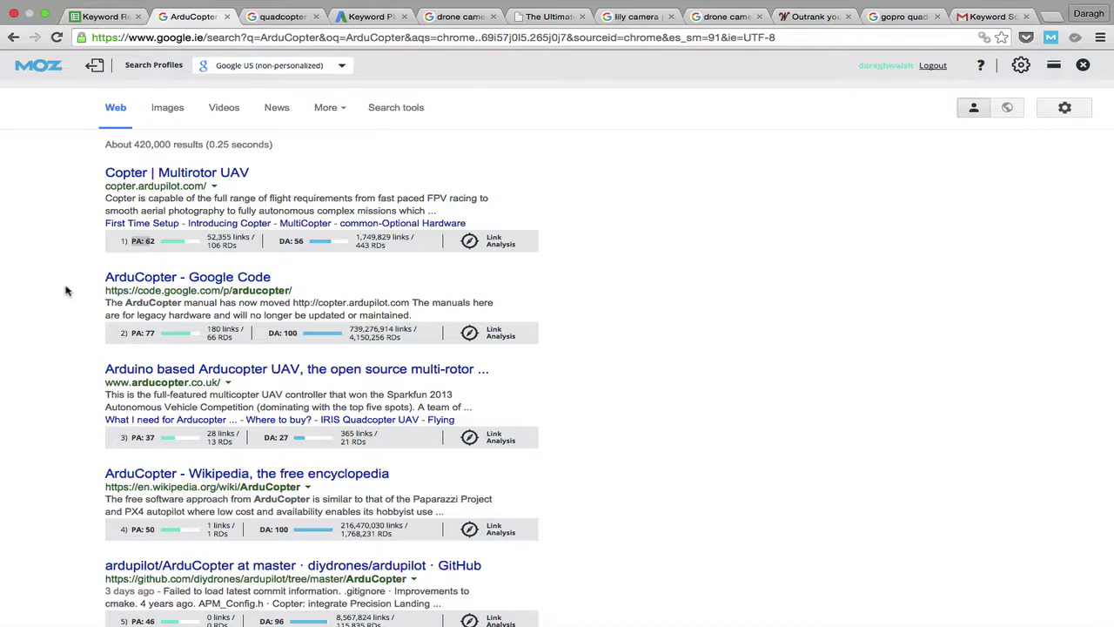
{"action": "scroll", "coordinate": [66, 290], "scroll_direction": "up", "scroll_amount": 1}
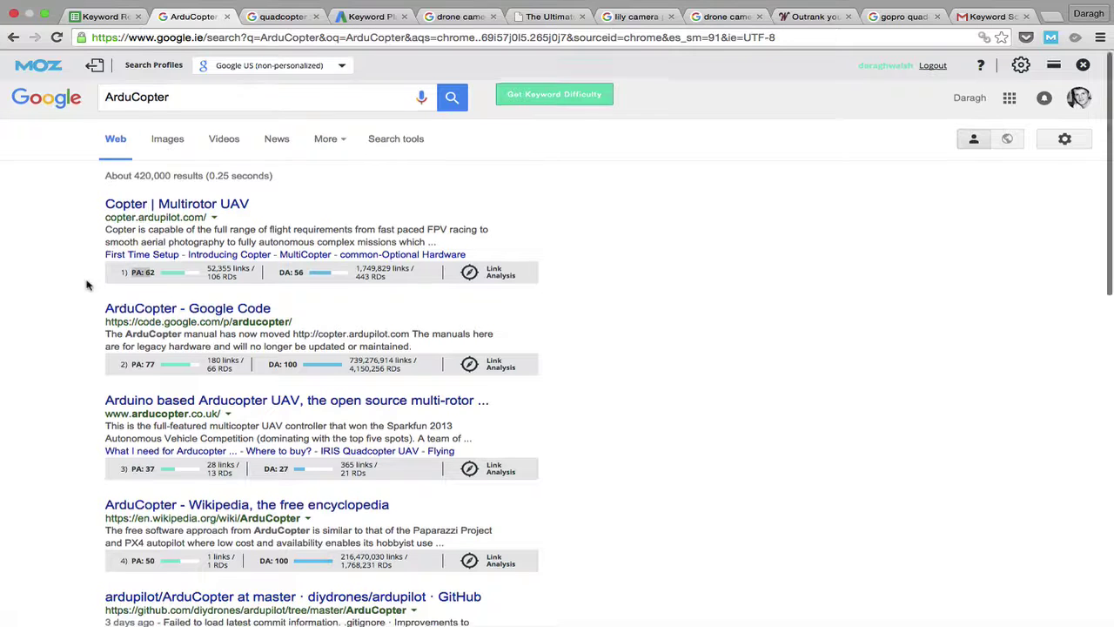
{"action": "scroll", "coordinate": [86, 284], "scroll_direction": "down", "scroll_amount": 3}
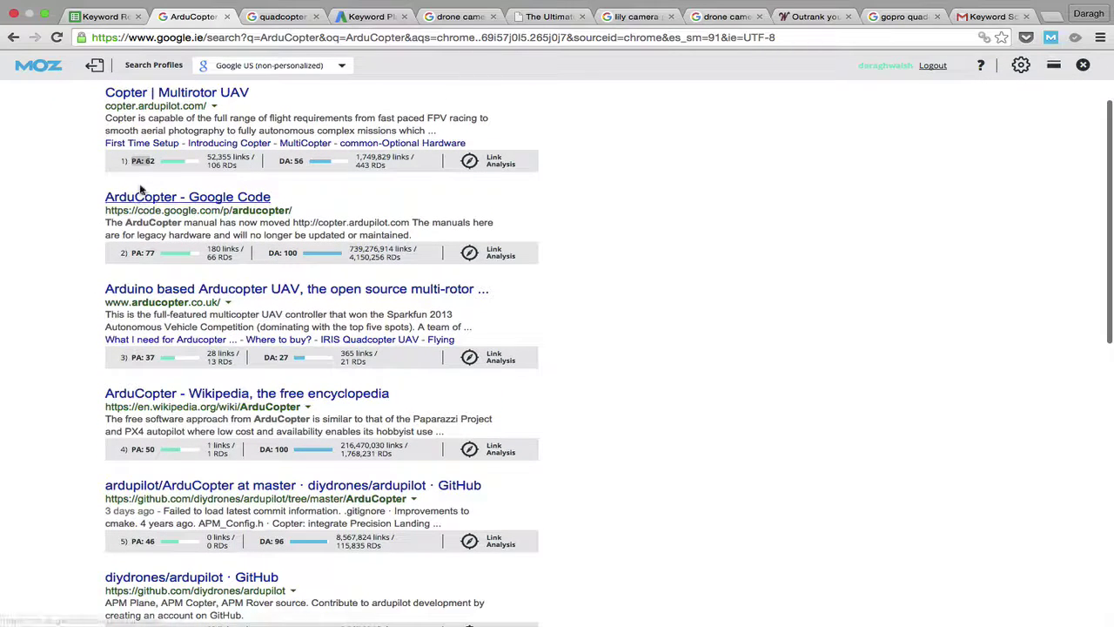
{"action": "scroll", "coordinate": [79, 209], "scroll_direction": "down", "scroll_amount": 2}
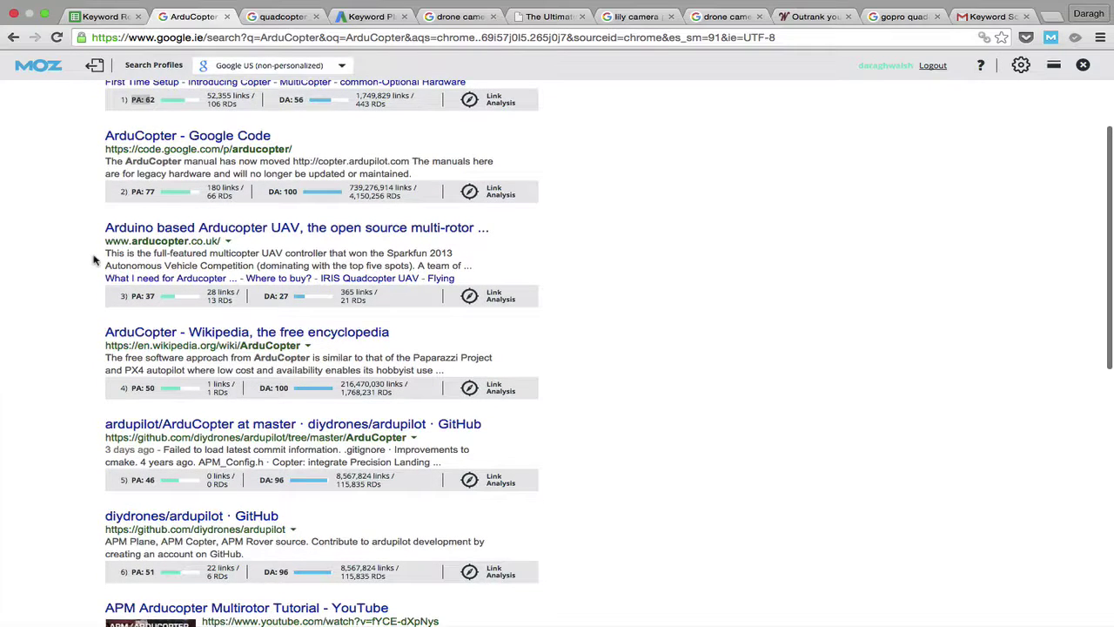
{"action": "scroll", "coordinate": [97, 257], "scroll_direction": "down", "scroll_amount": 2}
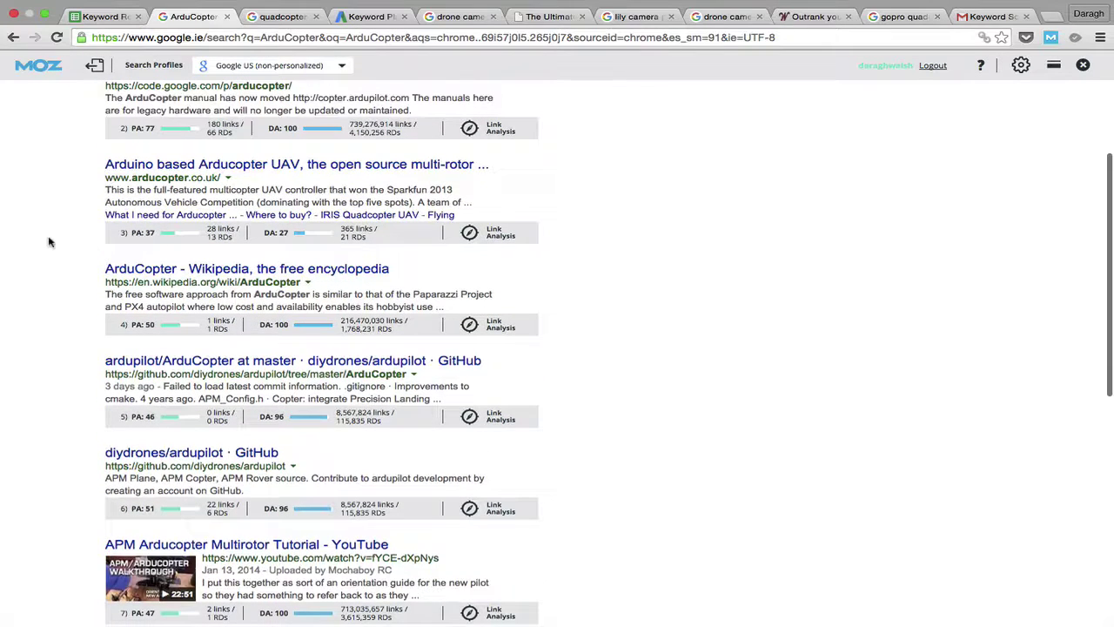
{"action": "scroll", "coordinate": [50, 241], "scroll_direction": "down", "scroll_amount": 3}
{"action": "scroll", "coordinate": [139, 218], "scroll_direction": "down", "scroll_amount": 2}
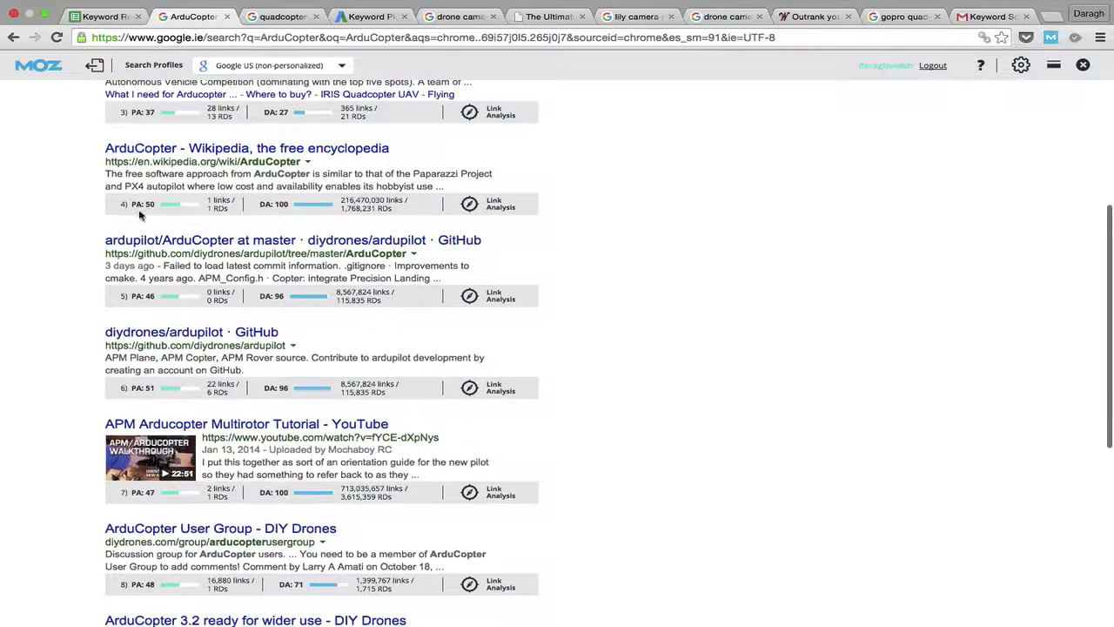
{"action": "scroll", "coordinate": [150, 261], "scroll_direction": "down", "scroll_amount": 3}
{"action": "scroll", "coordinate": [146, 304], "scroll_direction": "down", "scroll_amount": 4}
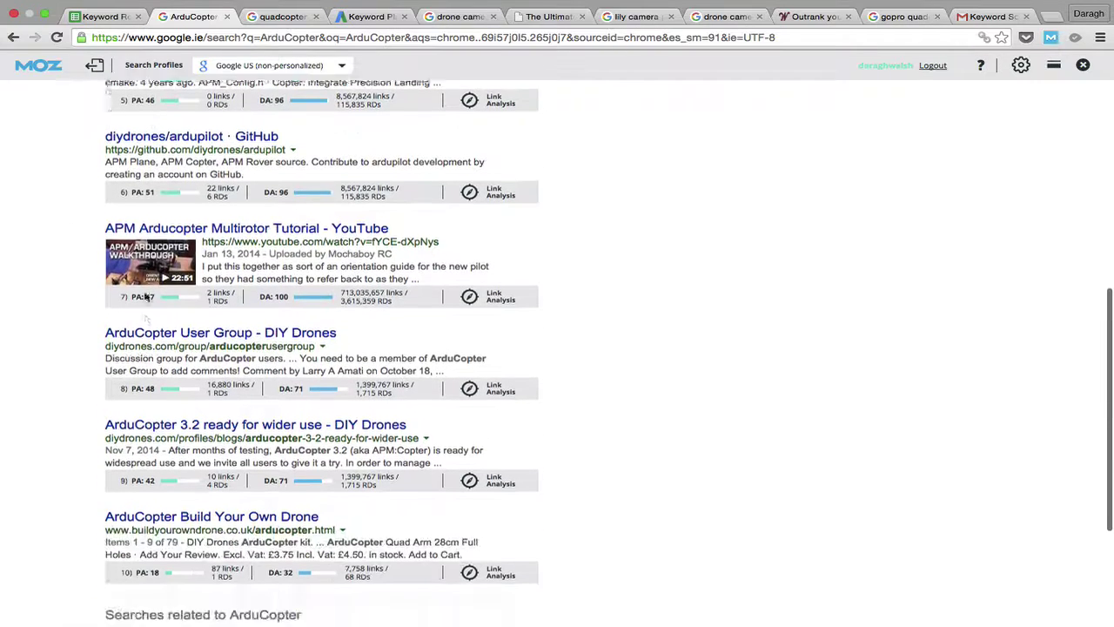
{"action": "scroll", "coordinate": [157, 368], "scroll_direction": "down", "scroll_amount": 1}
{"action": "scroll", "coordinate": [156, 368], "scroll_direction": "down", "scroll_amount": 1}
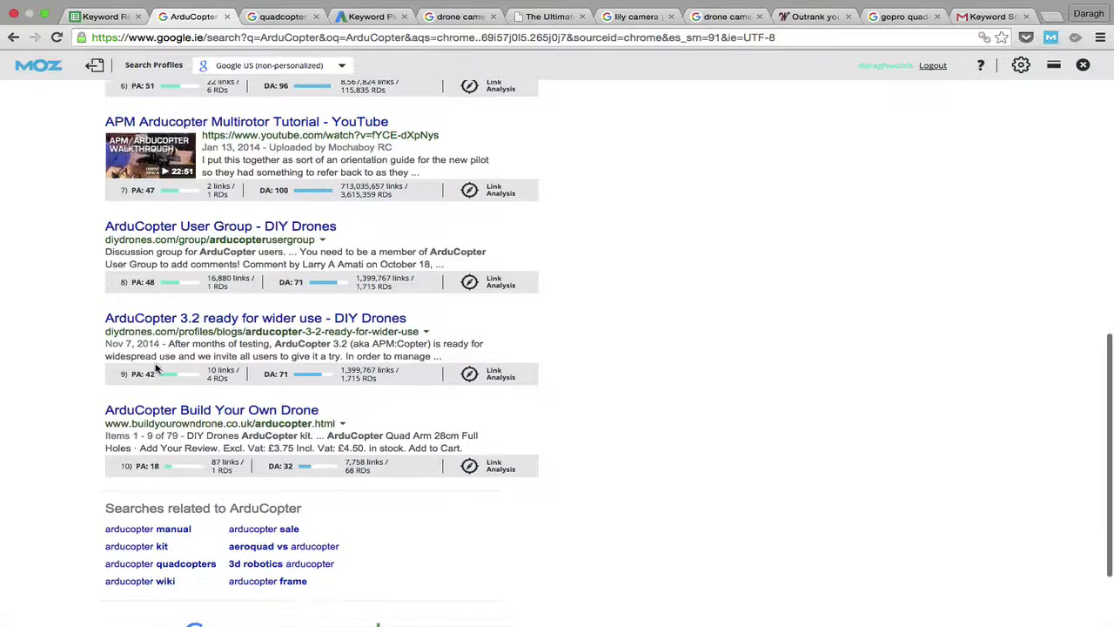
{"action": "scroll", "coordinate": [155, 372], "scroll_direction": "down", "scroll_amount": 1}
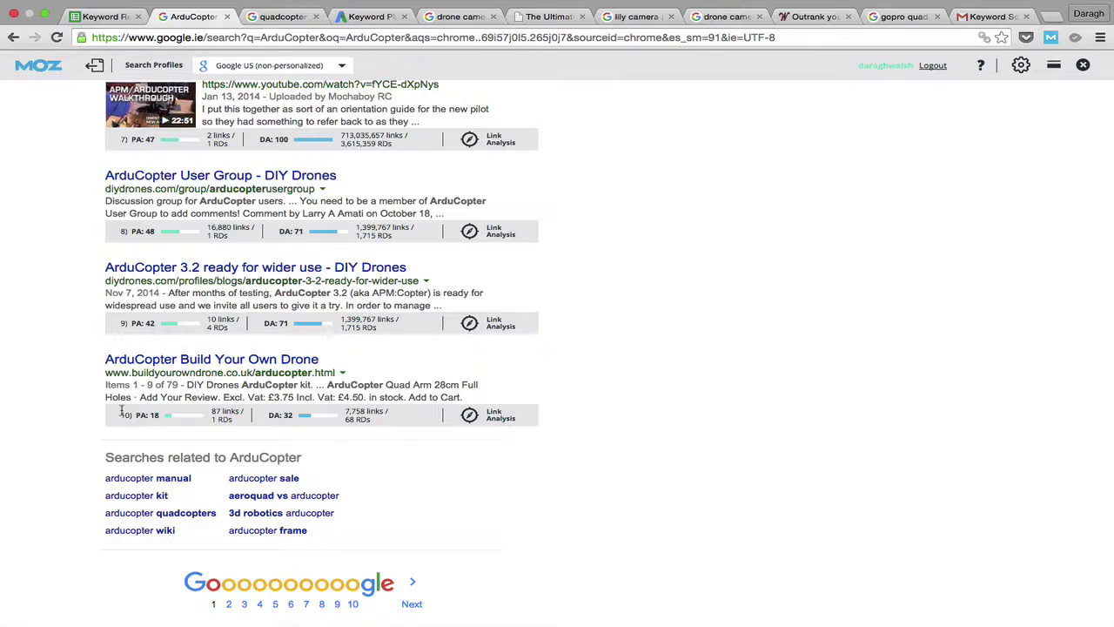
{"action": "scroll", "coordinate": [122, 411], "scroll_direction": "up", "scroll_amount": 15}
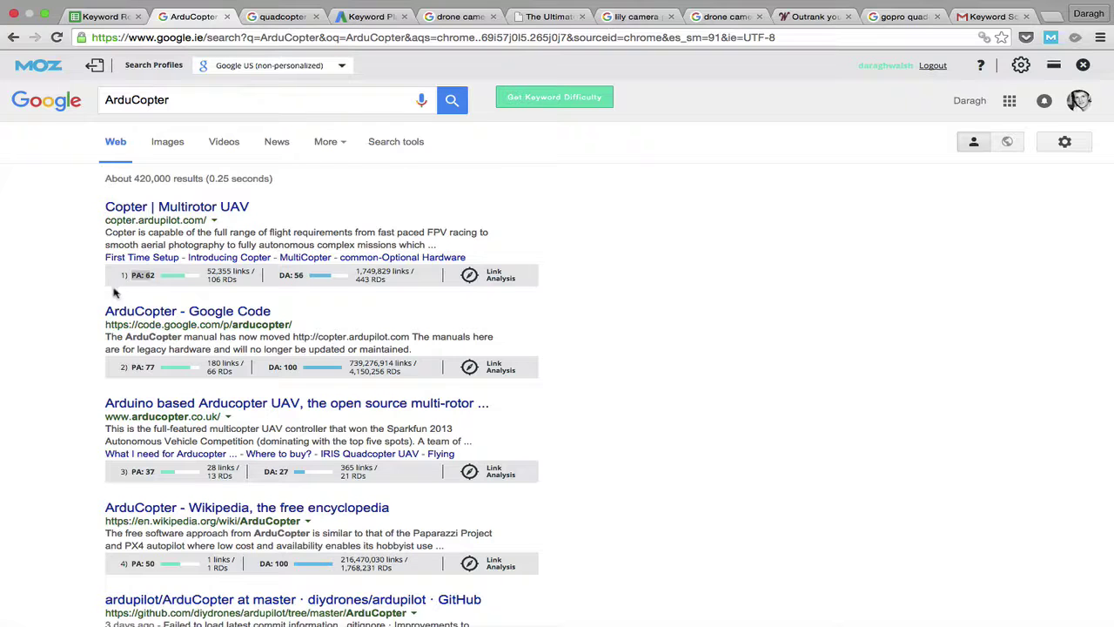
Select and copy the block of related searches beneath the ArduCopter results
{"action": "double_click", "coordinate": [149, 101]}
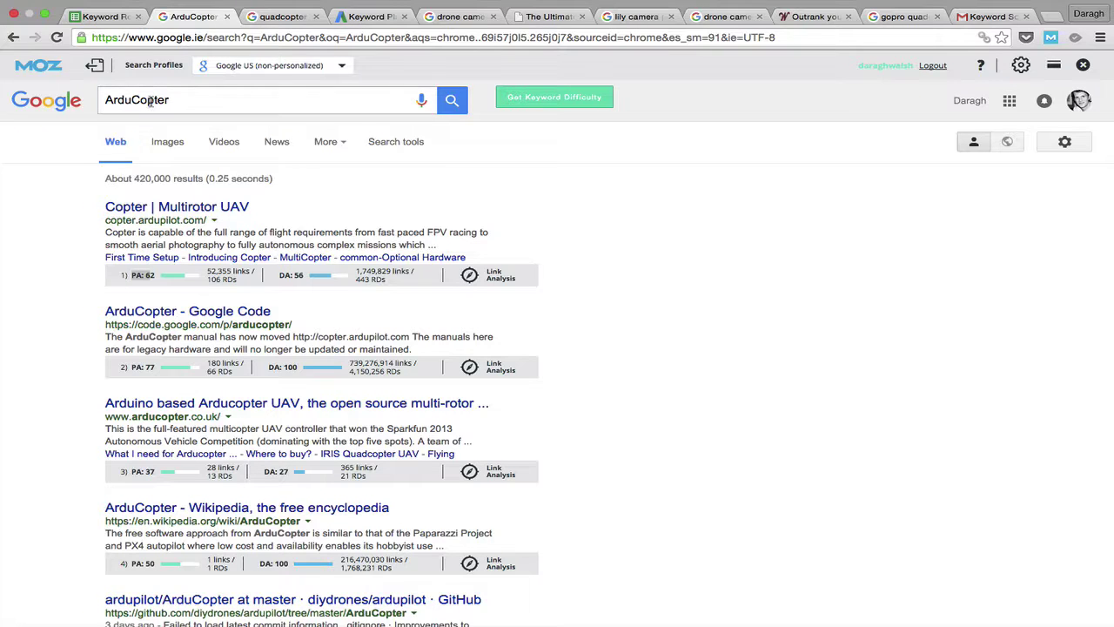
{"action": "left_click", "coordinate": [35, 216]}
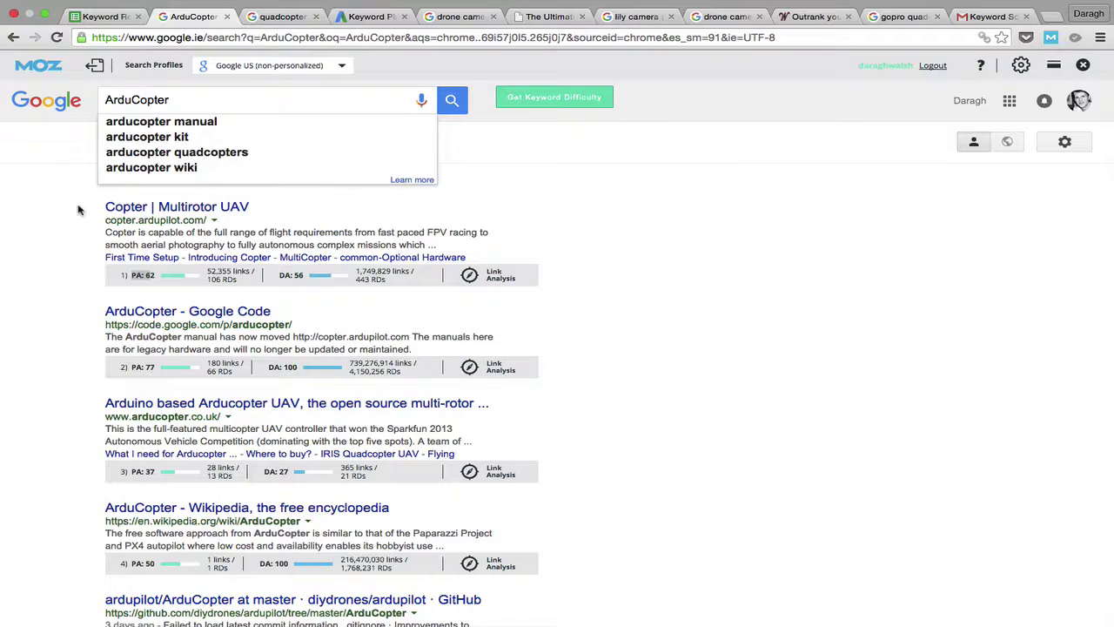
{"action": "scroll", "coordinate": [77, 210], "scroll_direction": "down", "scroll_amount": 15}
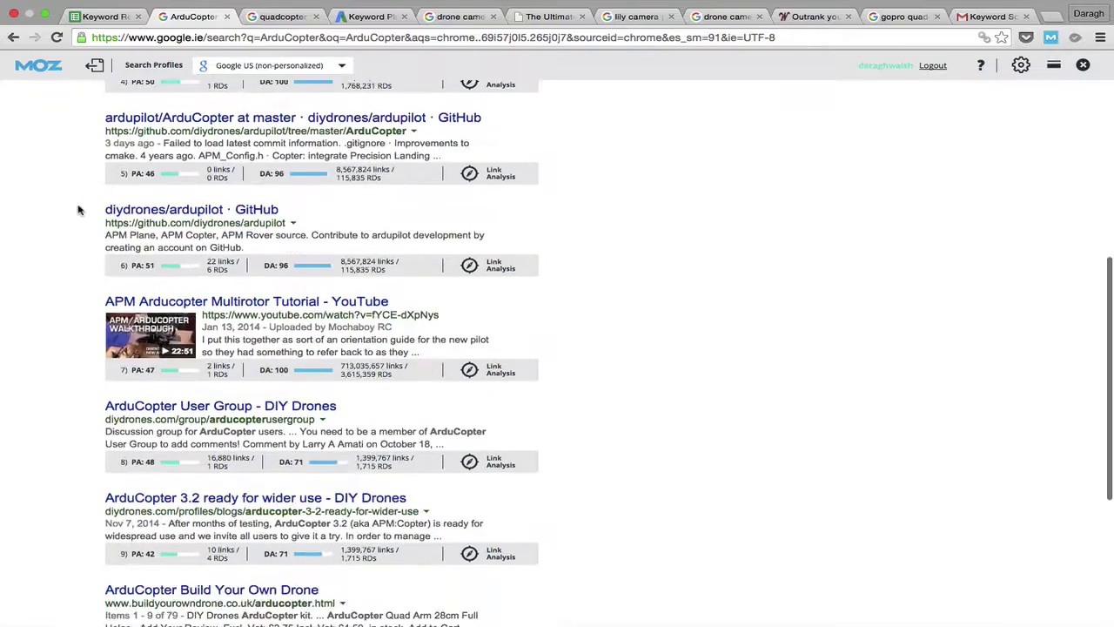
{"action": "left_click_drag", "start_coordinate": [333, 477], "coordinate": [98, 434]}
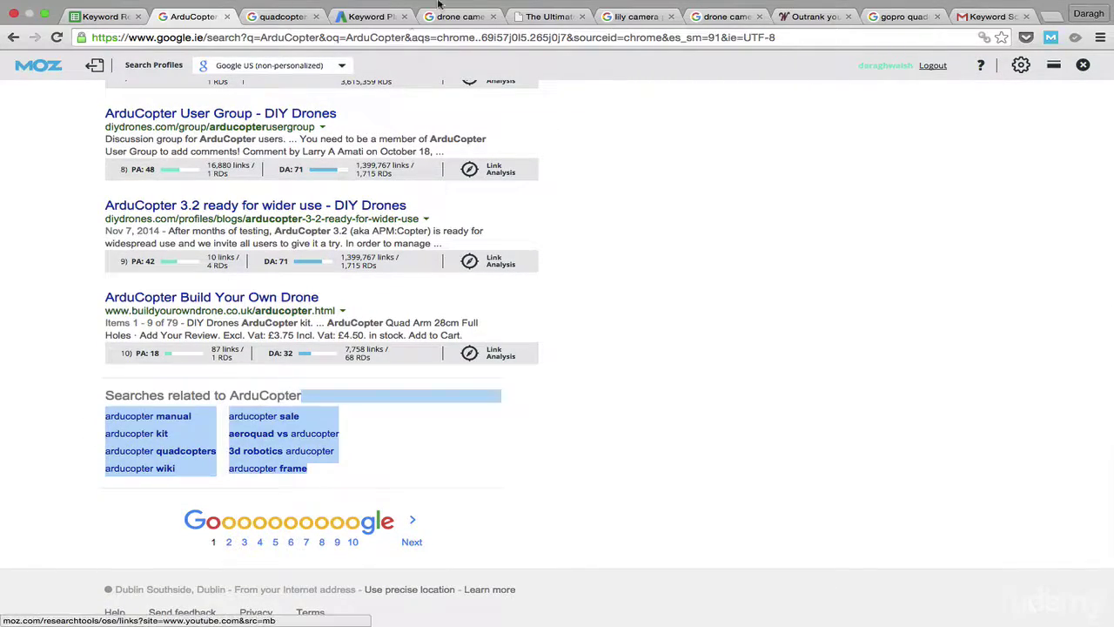
Switch to Keyword Planner and get ideas for the copied ArduCopter related searches, replacing the previous gopro terms
{"action": "left_click", "coordinate": [370, 33]}
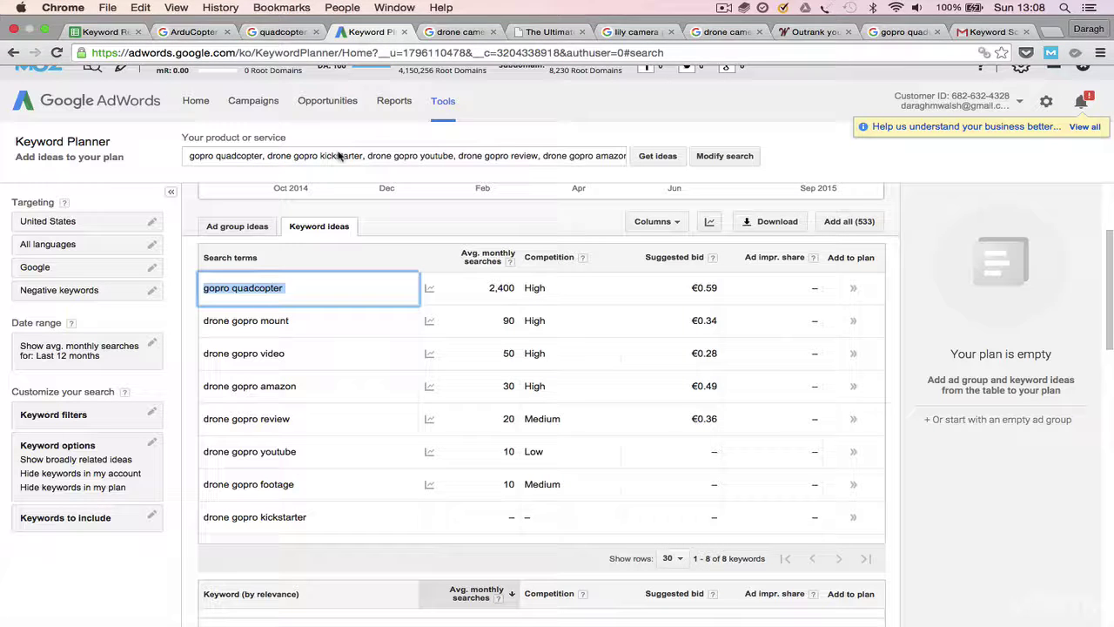
{"action": "triple_click", "coordinate": [286, 157]}
{"action": "key", "text": "super+v"}
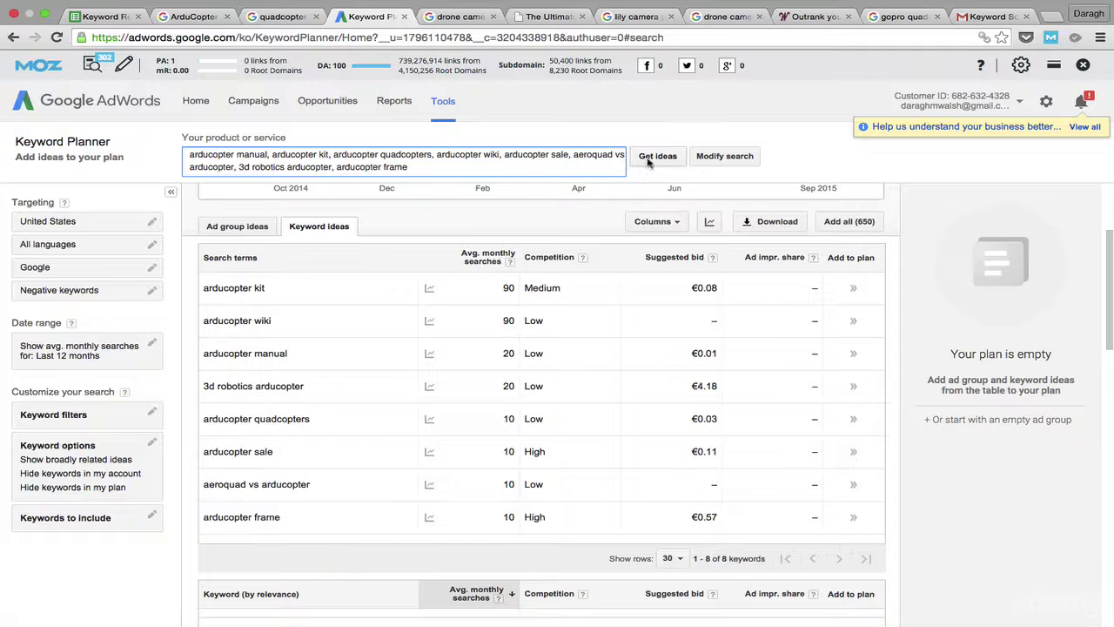
{"action": "scroll", "coordinate": [853, 318], "scroll_direction": "up", "scroll_amount": 3}
{"action": "scroll", "coordinate": [477, 314], "scroll_direction": "down", "scroll_amount": 3}
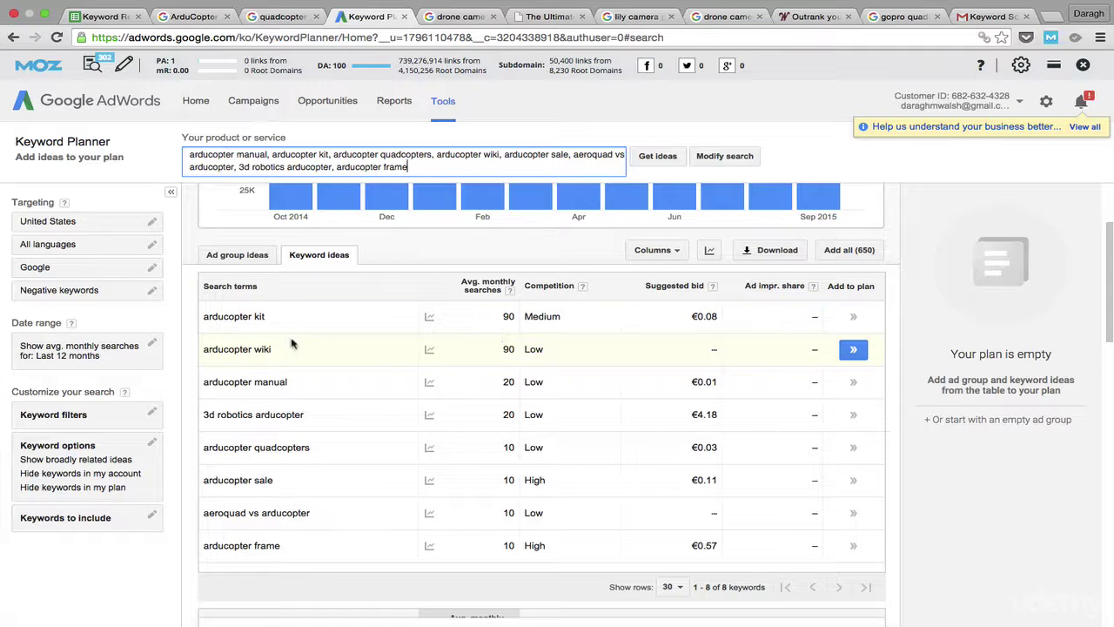
Copy the search term "arducopter kit" from the keyword ideas table
{"action": "left_click", "coordinate": [235, 317]}
{"action": "triple_click", "coordinate": [240, 318]}
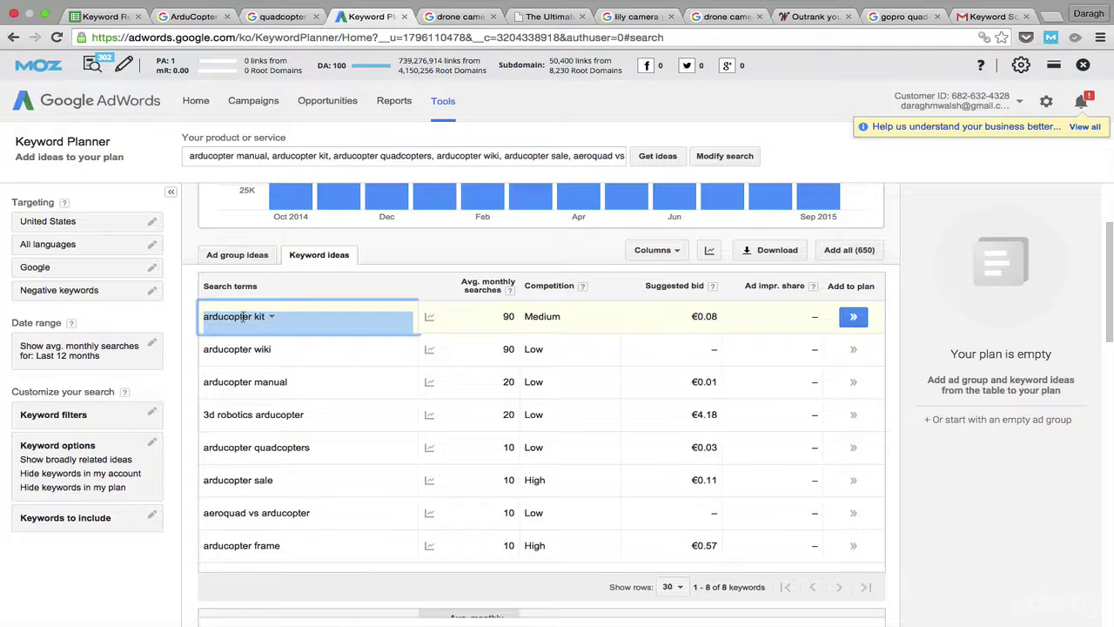
{"action": "left_click", "coordinate": [242, 318]}
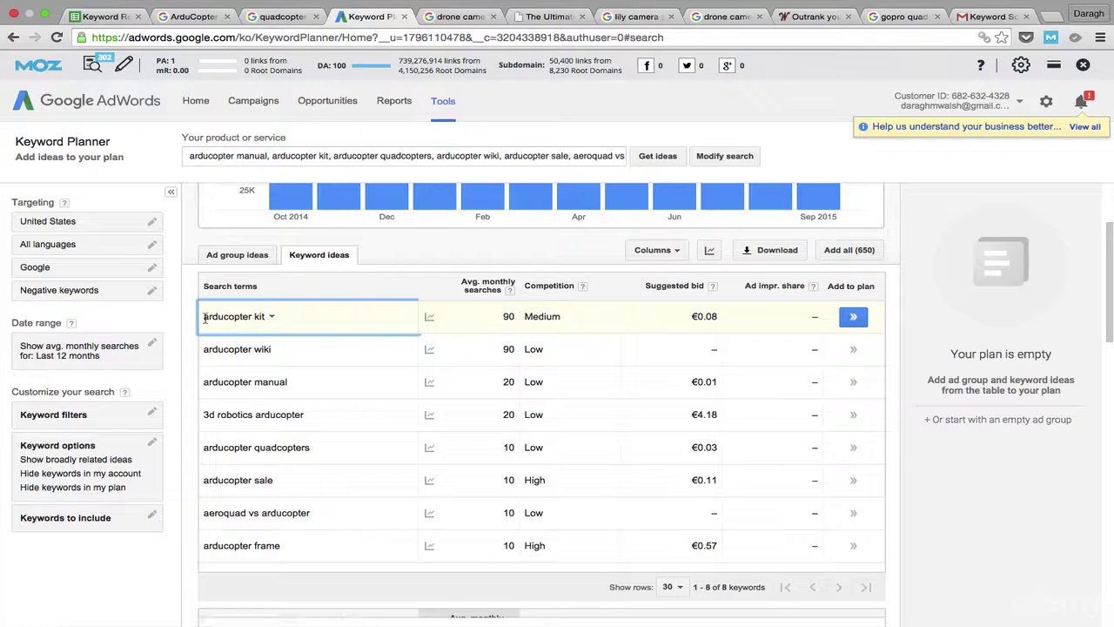
{"action": "left_click_drag", "start_coordinate": [205, 318], "coordinate": [267, 319]}
{"action": "key", "text": "super+c"}
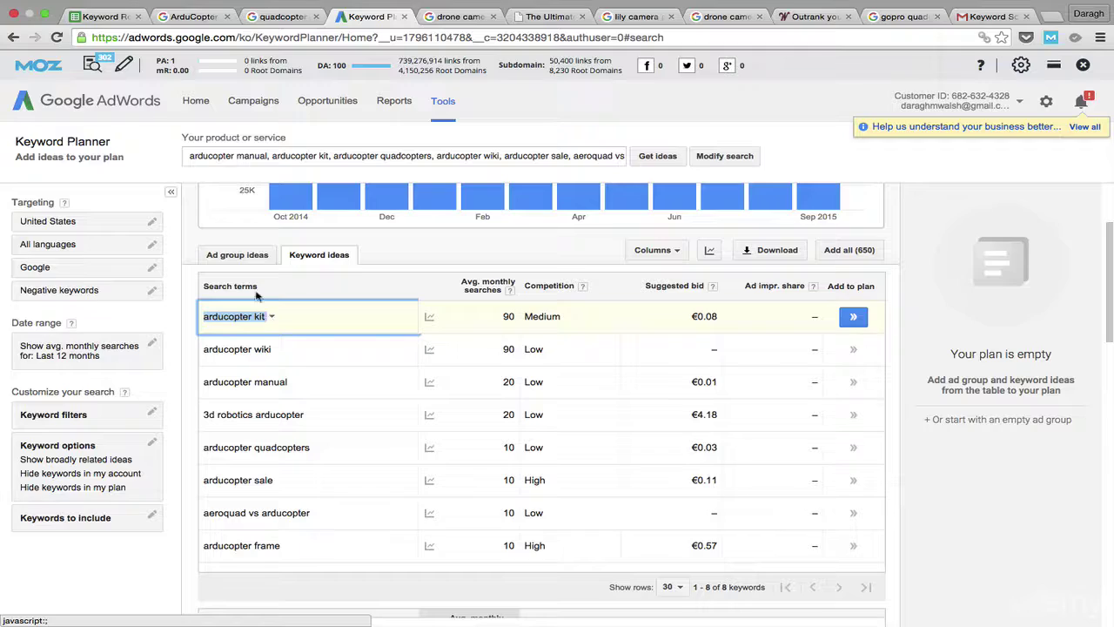
Return to the ArduCopter results and search Google for the copied term "arducopter kit"
{"action": "left_click", "coordinate": [188, 17]}
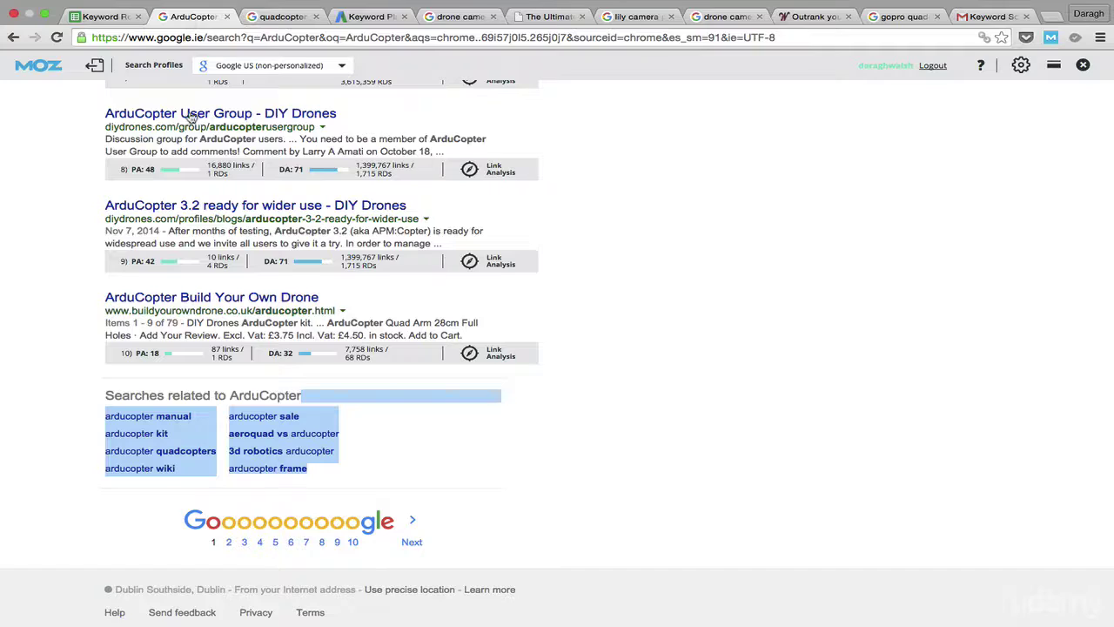
{"action": "scroll", "coordinate": [190, 117], "scroll_direction": "up", "scroll_amount": 15}
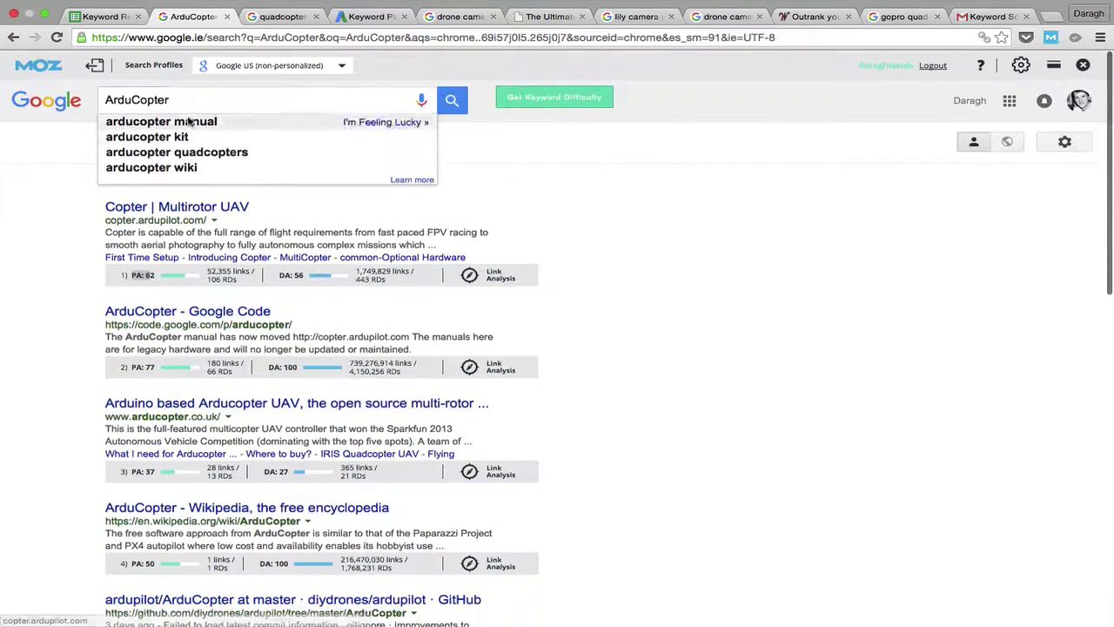
{"action": "key", "text": "super+a"}
{"action": "key", "text": "super+v"}
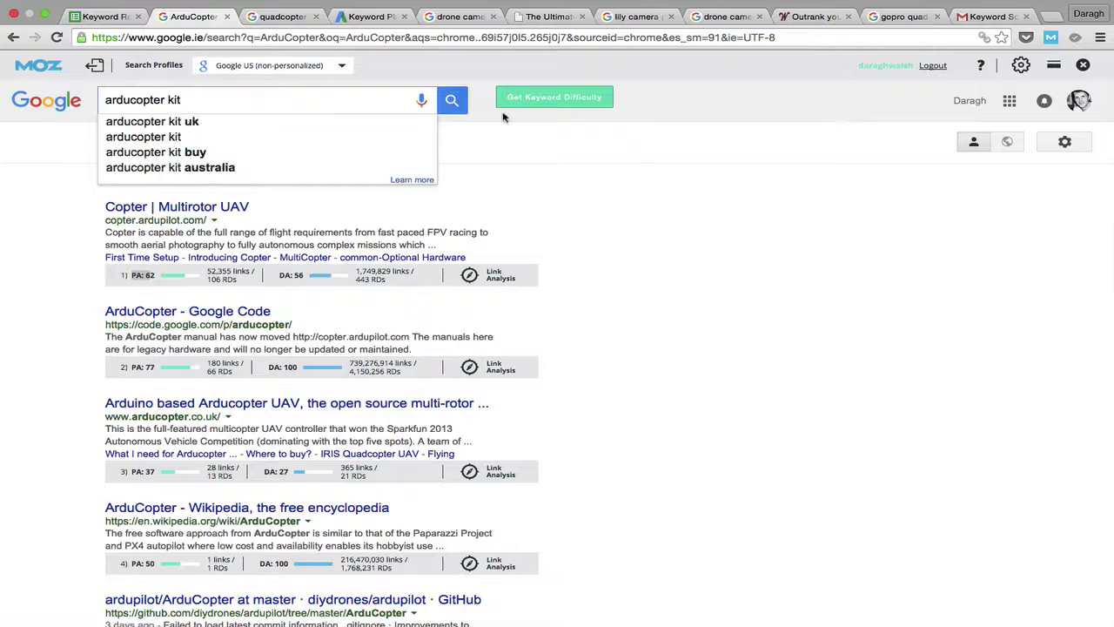
{"action": "left_click", "coordinate": [463, 104]}
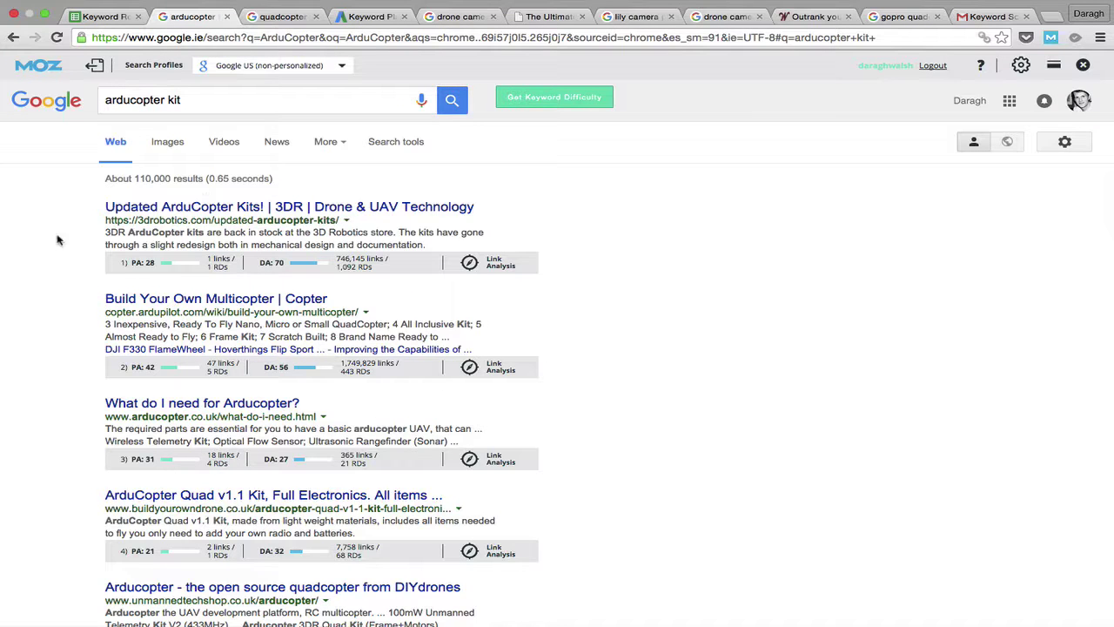
Examine the page authority and domain authority of the first-page results for "arducopter kit"
{"action": "scroll", "coordinate": [57, 240], "scroll_direction": "down", "scroll_amount": 2}
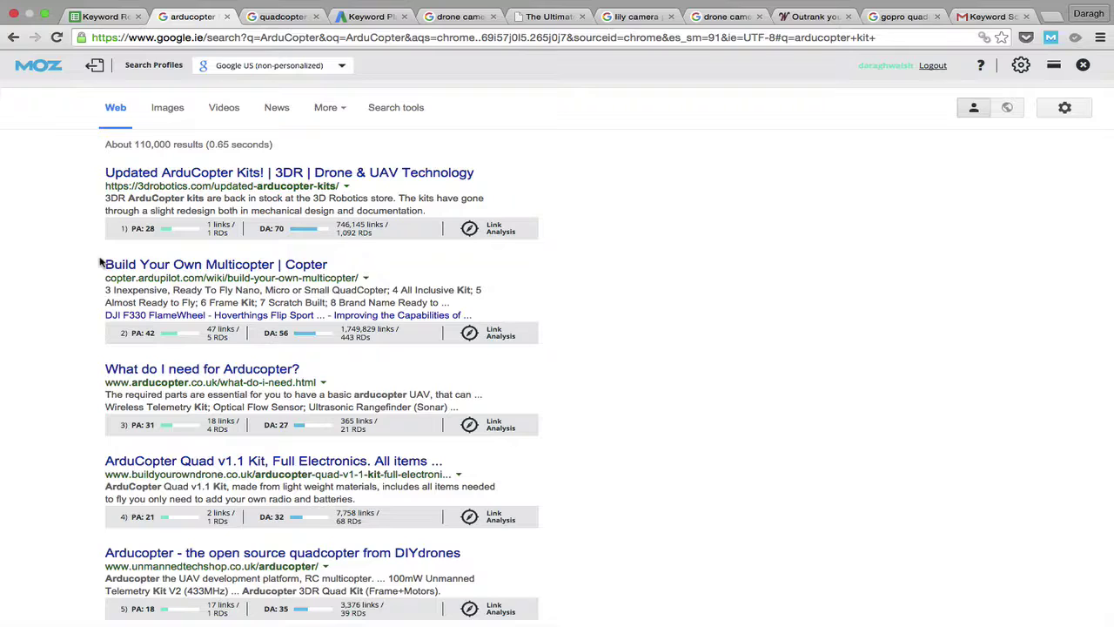
{"action": "scroll", "coordinate": [101, 265], "scroll_direction": "down", "scroll_amount": 3}
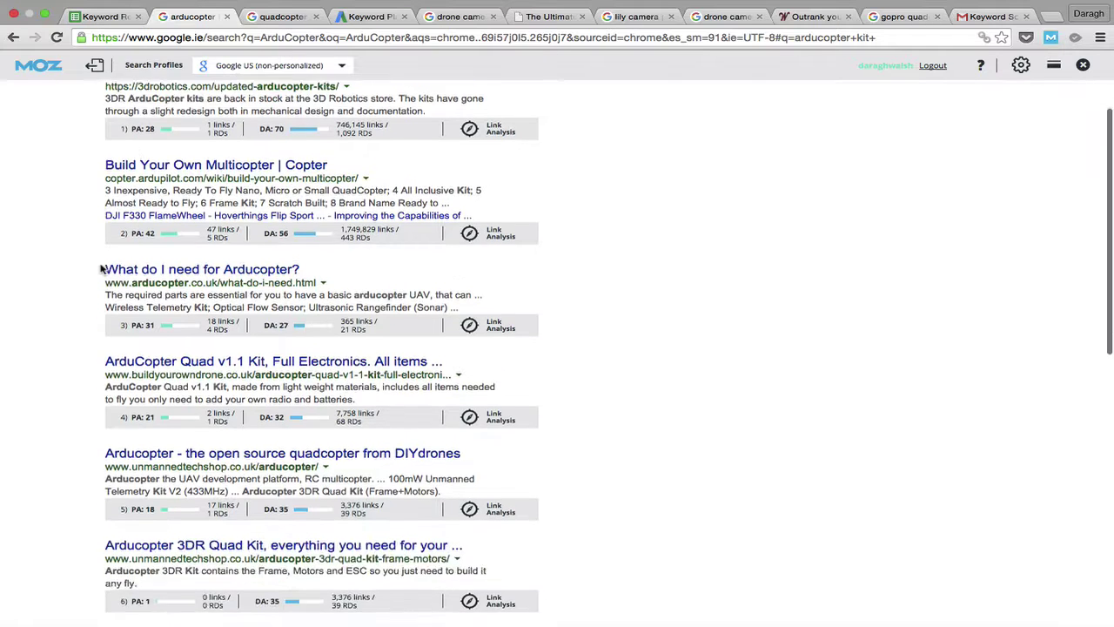
{"action": "scroll", "coordinate": [101, 268], "scroll_direction": "down", "scroll_amount": 9}
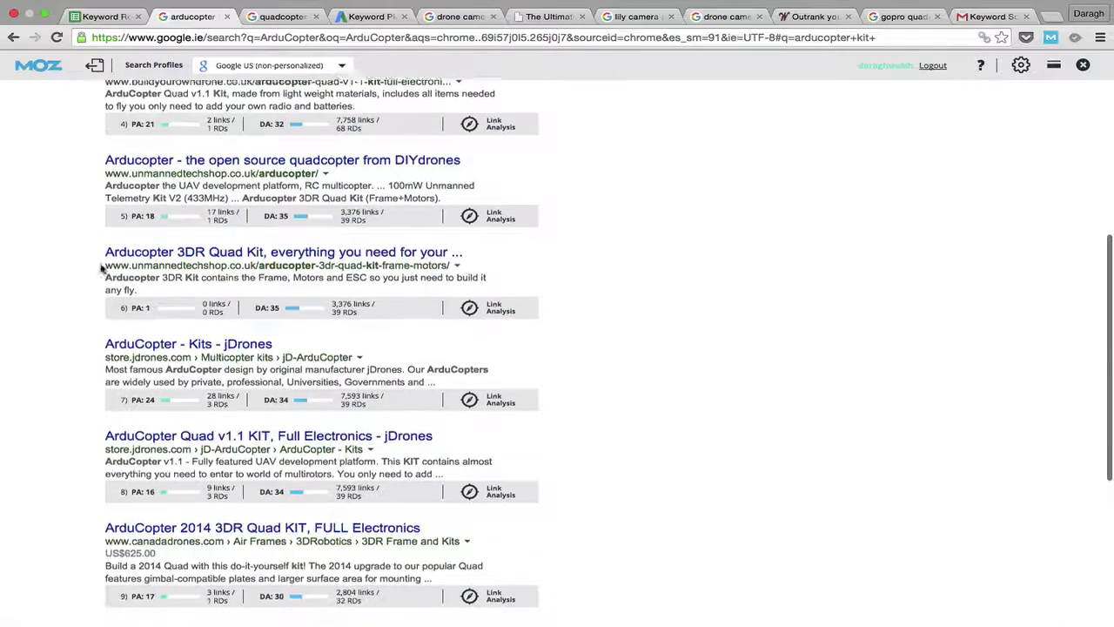
{"action": "scroll", "coordinate": [100, 268], "scroll_direction": "down", "scroll_amount": 5}
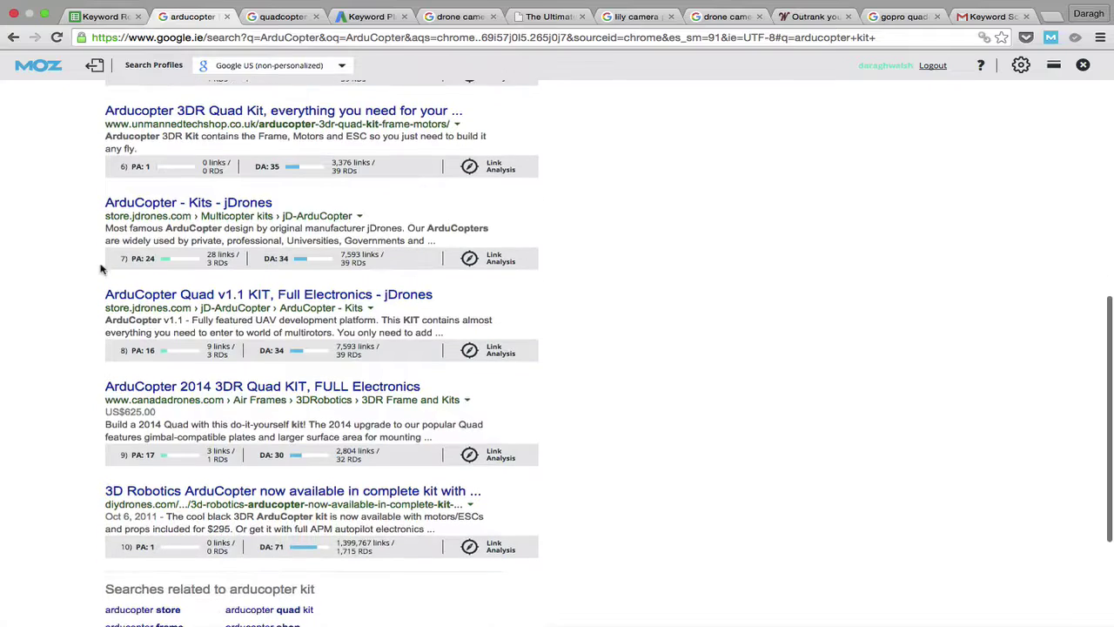
{"action": "scroll", "coordinate": [101, 268], "scroll_direction": "up", "scroll_amount": 20}
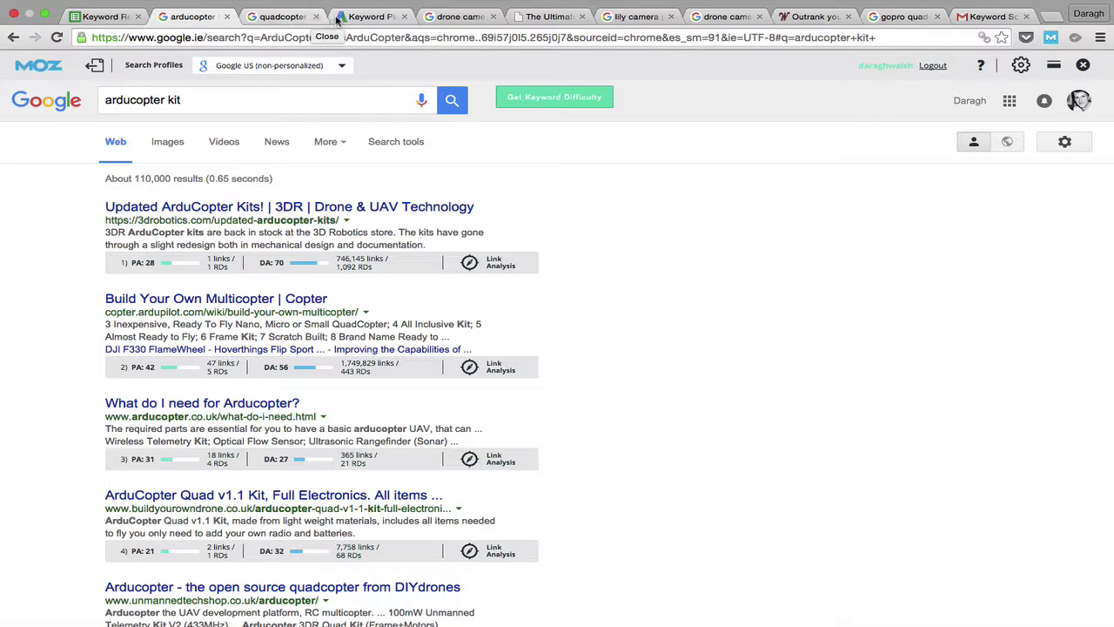
Check the average monthly searches for "arducopter kit" in Keyword Planner and open the Final List sheet of the Keyword Research WorkBook
{"action": "left_click", "coordinate": [370, 17]}
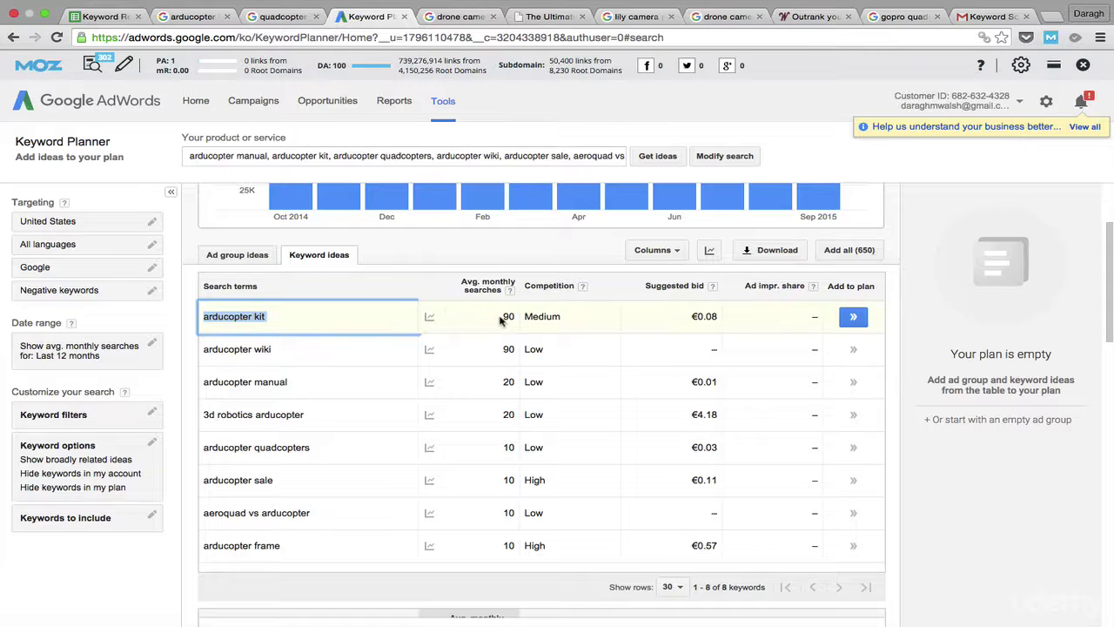
{"action": "left_click", "coordinate": [196, 17]}
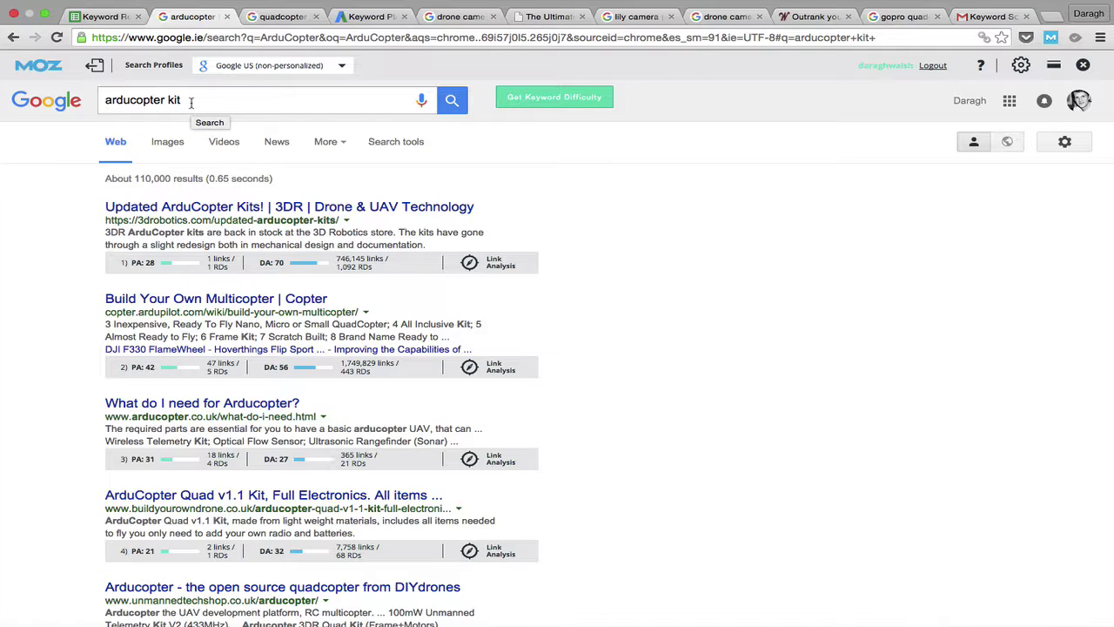
{"action": "left_click", "coordinate": [370, 16]}
{"action": "left_click", "coordinate": [107, 15]}
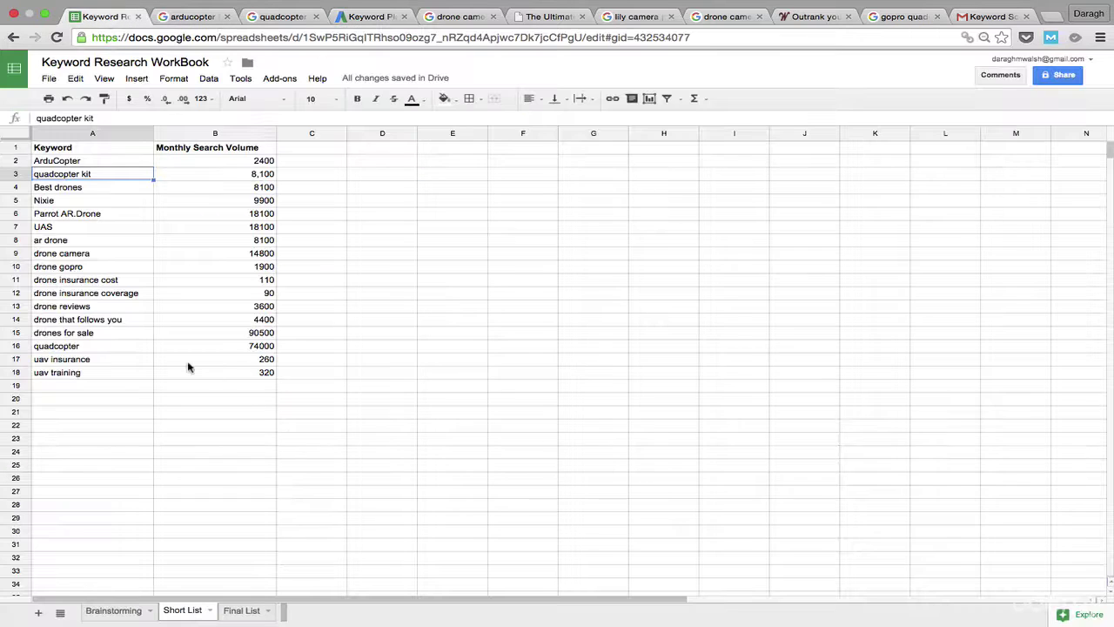
{"action": "left_click", "coordinate": [241, 610]}
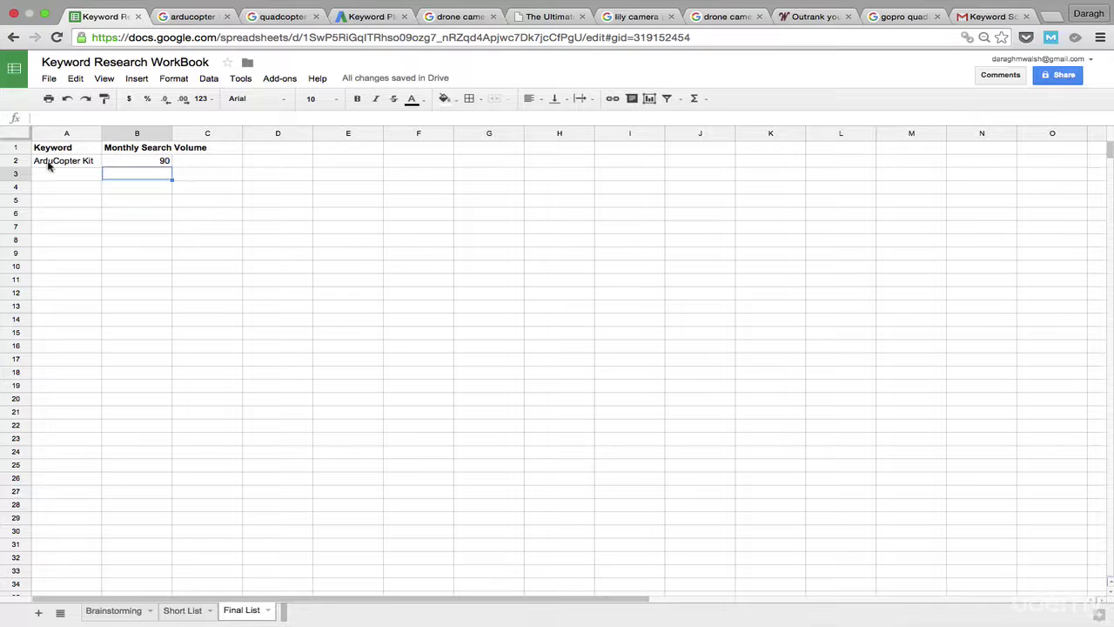
Open the Short List sheet and copy the keyword "quadcopter kit"
{"action": "left_click", "coordinate": [158, 163]}
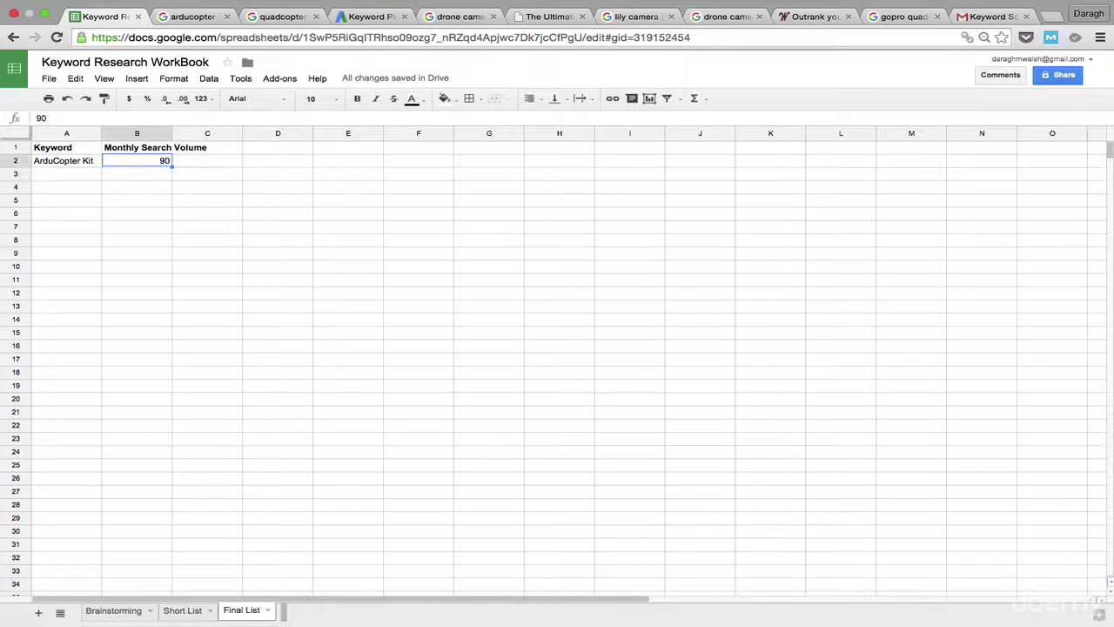
{"action": "left_click", "coordinate": [184, 609]}
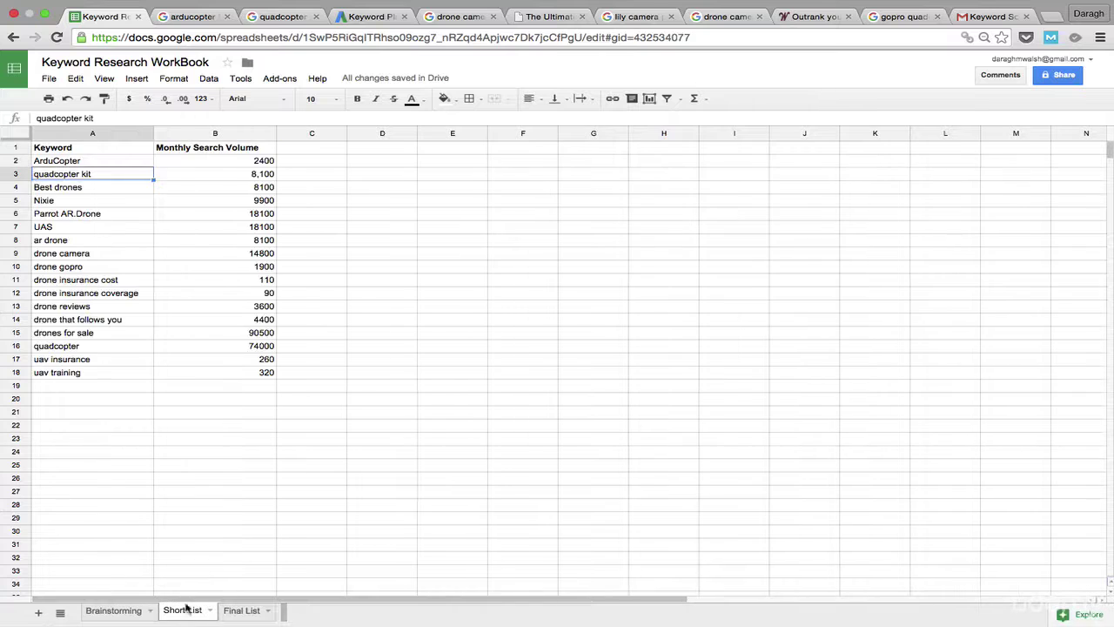
{"action": "left_click", "coordinate": [55, 120]}
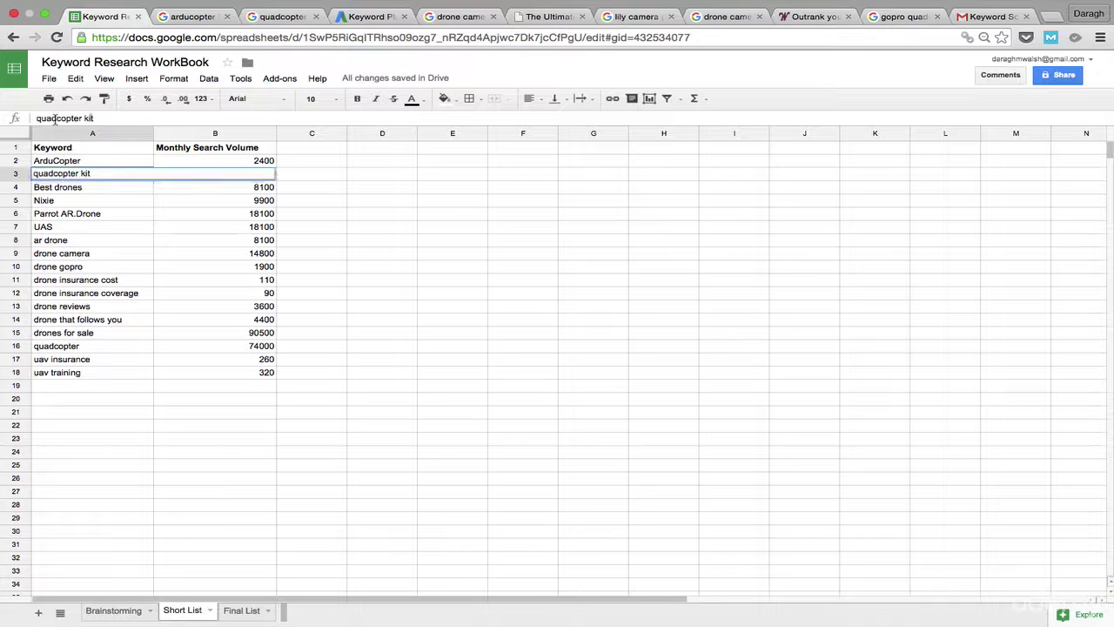
{"action": "triple_click", "coordinate": [55, 119]}
{"action": "key", "text": "super+c"}
Return to the "arducopter kit" results and search Google for the copied keyword "quadcopter kit"
{"action": "left_click", "coordinate": [192, 17]}
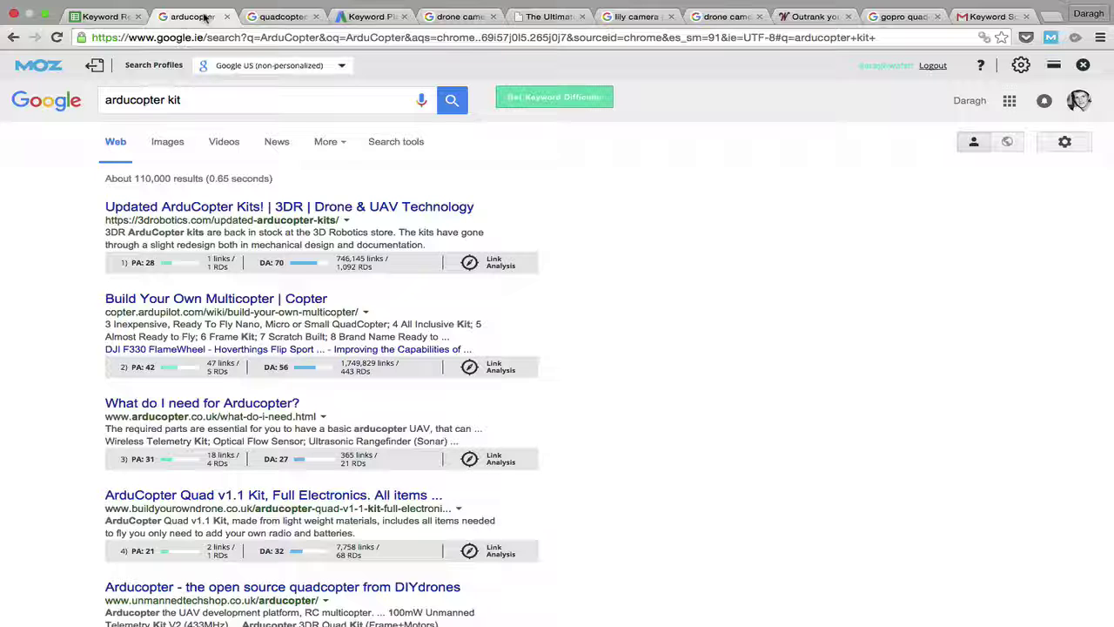
{"action": "triple_click", "coordinate": [181, 98]}
{"action": "key", "text": "super+v"}
{"action": "key", "text": "Return"}
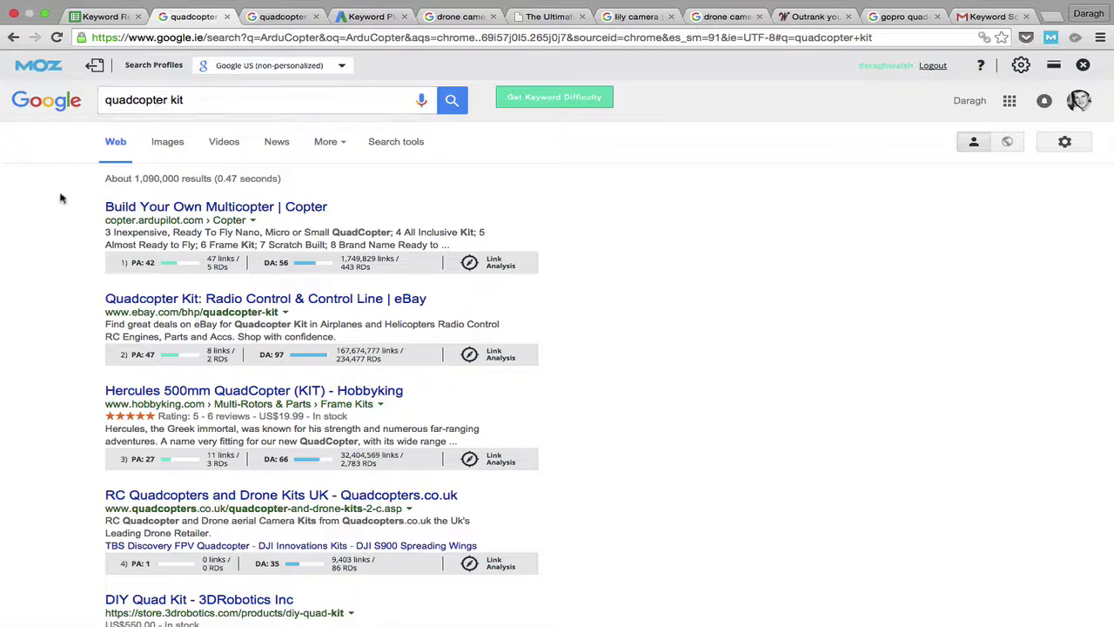
Examine the page authority and domain authority of all first-page results for "quadcopter kit"
{"action": "scroll", "coordinate": [59, 208], "scroll_direction": "down", "scroll_amount": 2}
{"action": "scroll", "coordinate": [59, 209], "scroll_direction": "down", "scroll_amount": 1}
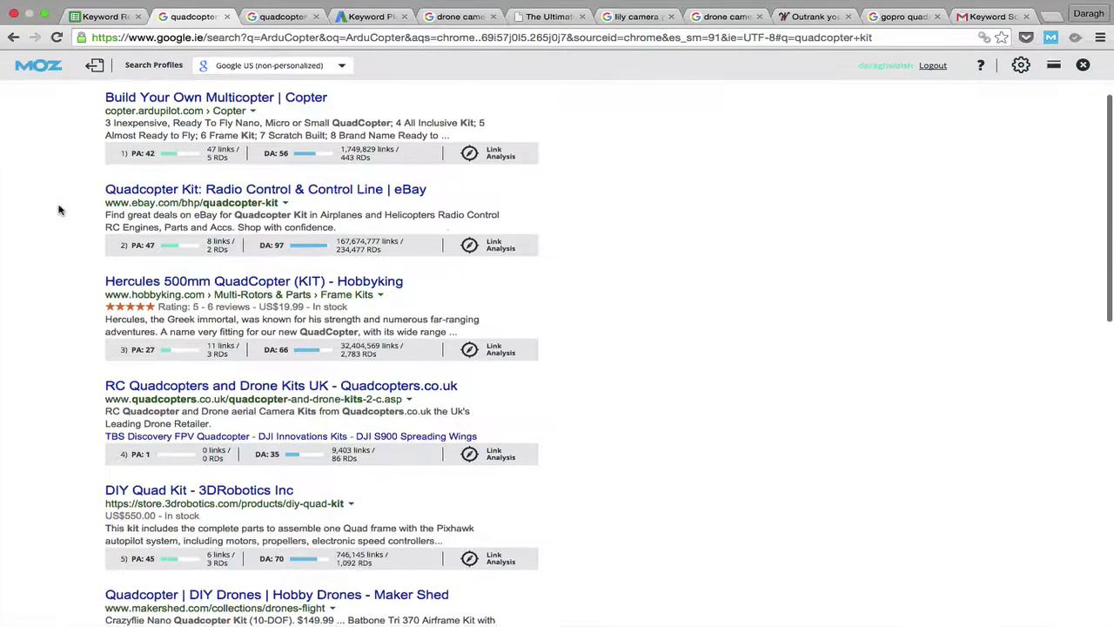
{"action": "scroll", "coordinate": [72, 199], "scroll_direction": "down", "scroll_amount": 2}
{"action": "scroll", "coordinate": [71, 199], "scroll_direction": "down", "scroll_amount": 2}
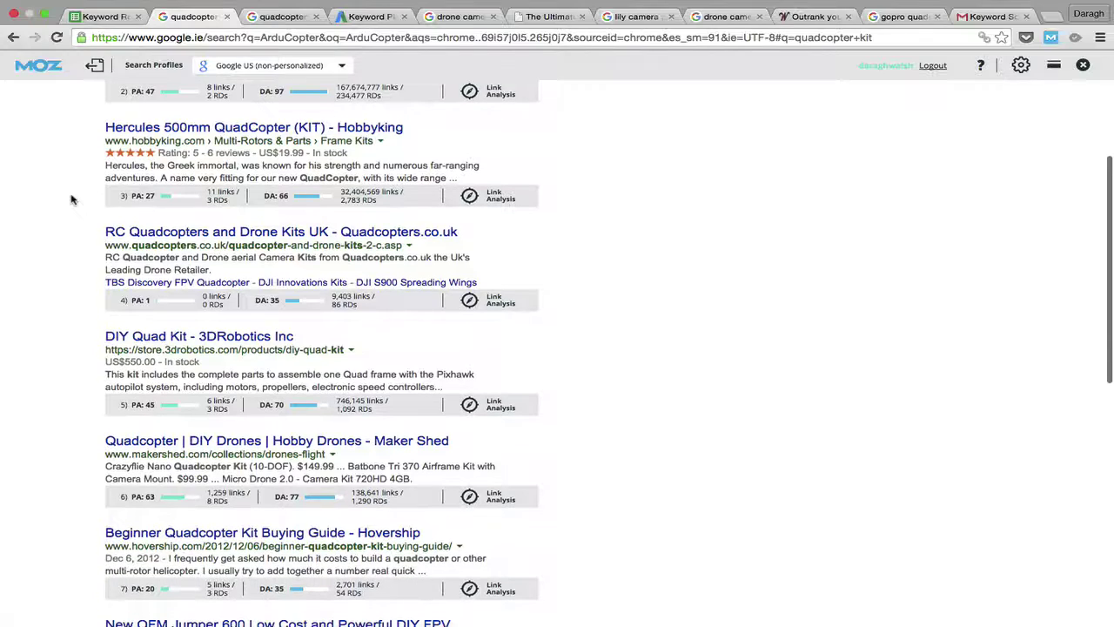
{"action": "scroll", "coordinate": [113, 299], "scroll_direction": "down", "scroll_amount": 4}
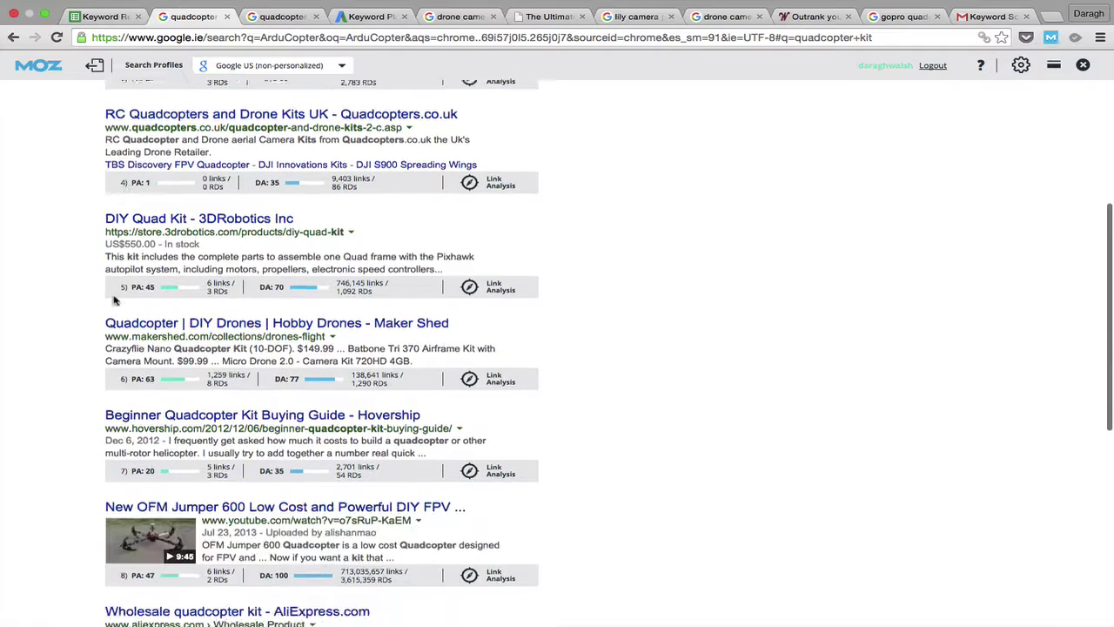
{"action": "scroll", "coordinate": [109, 276], "scroll_direction": "down", "scroll_amount": 4}
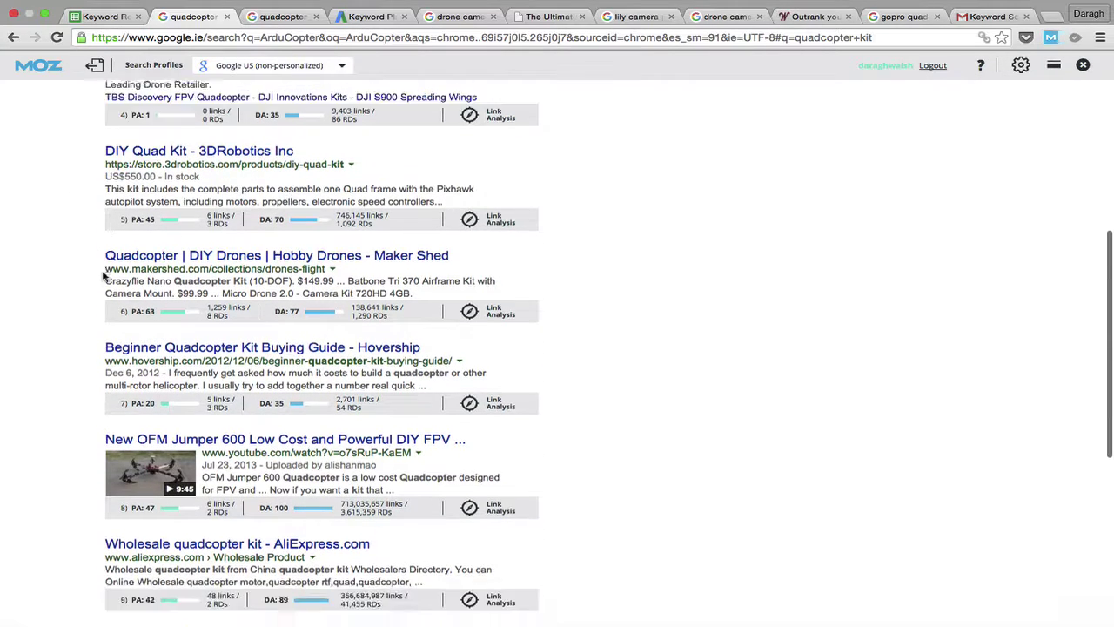
{"action": "scroll", "coordinate": [74, 304], "scroll_direction": "down", "scroll_amount": 4}
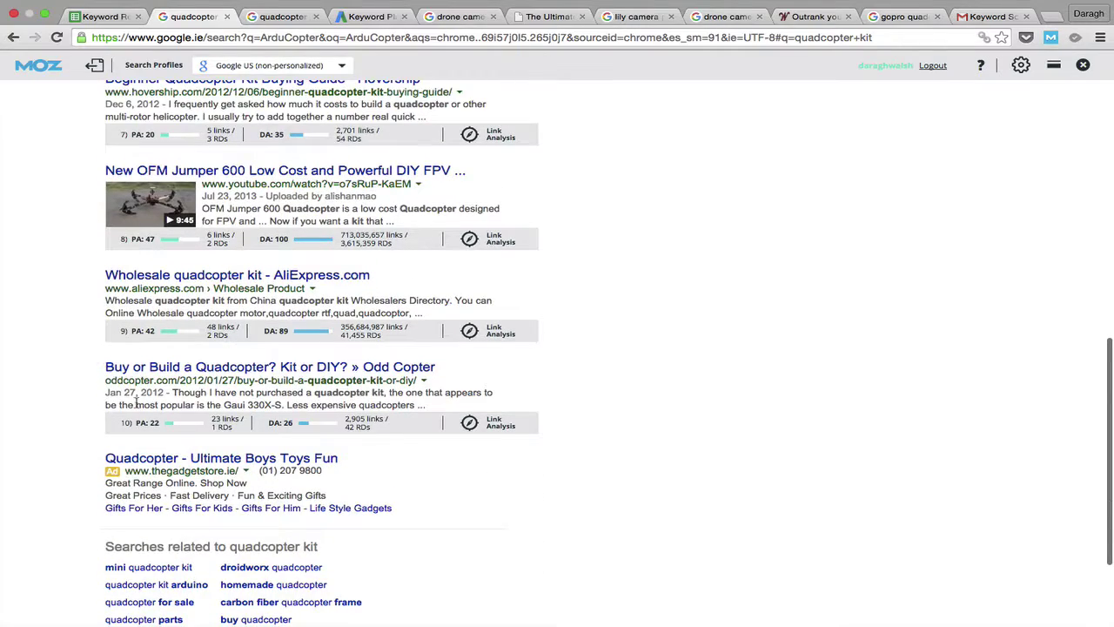
{"action": "scroll", "coordinate": [89, 357], "scroll_direction": "up", "scroll_amount": 10}
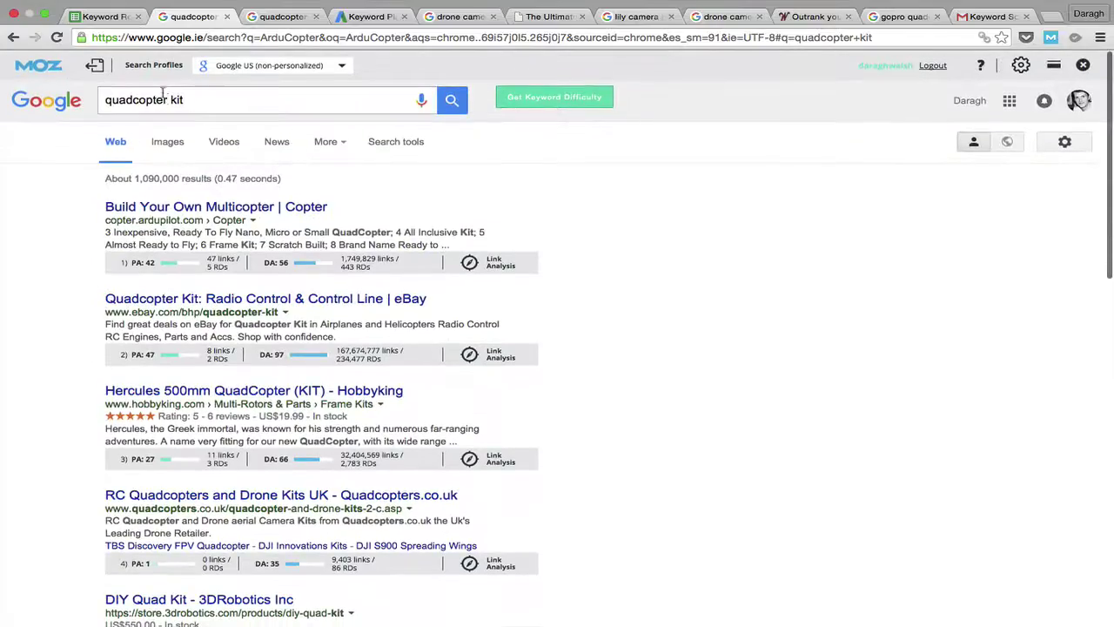
Check the monthly search volume of "quadcopter kit" against "ArduCopter" in the Short List sheet
{"action": "left_click", "coordinate": [169, 97]}
{"action": "left_click", "coordinate": [109, 18]}
{"action": "left_click", "coordinate": [348, 199]}
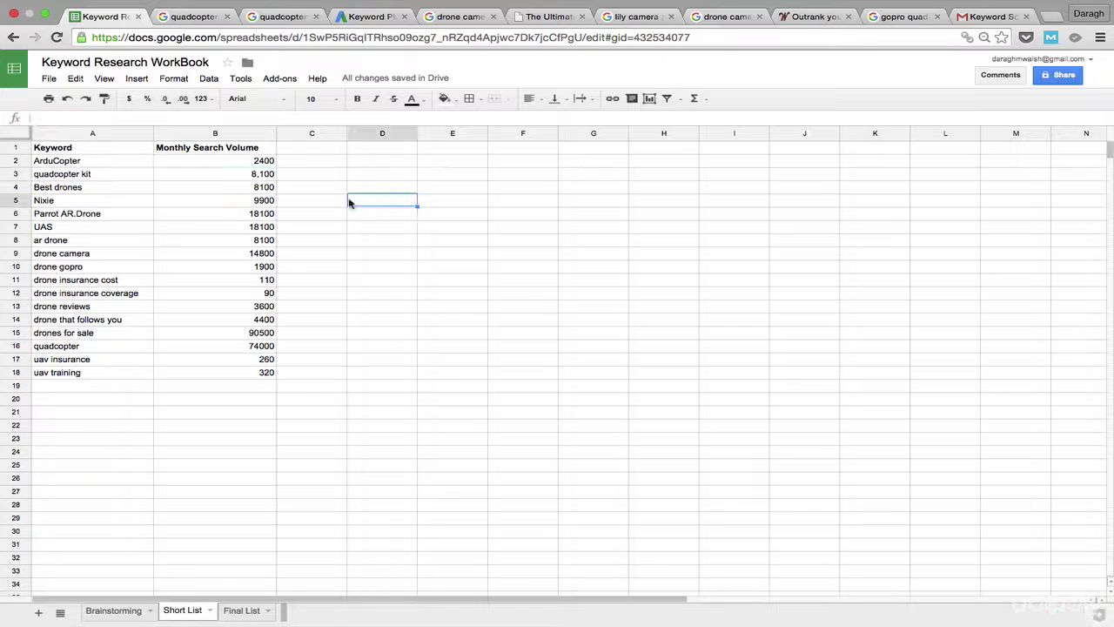
{"action": "left_click", "coordinate": [272, 178]}
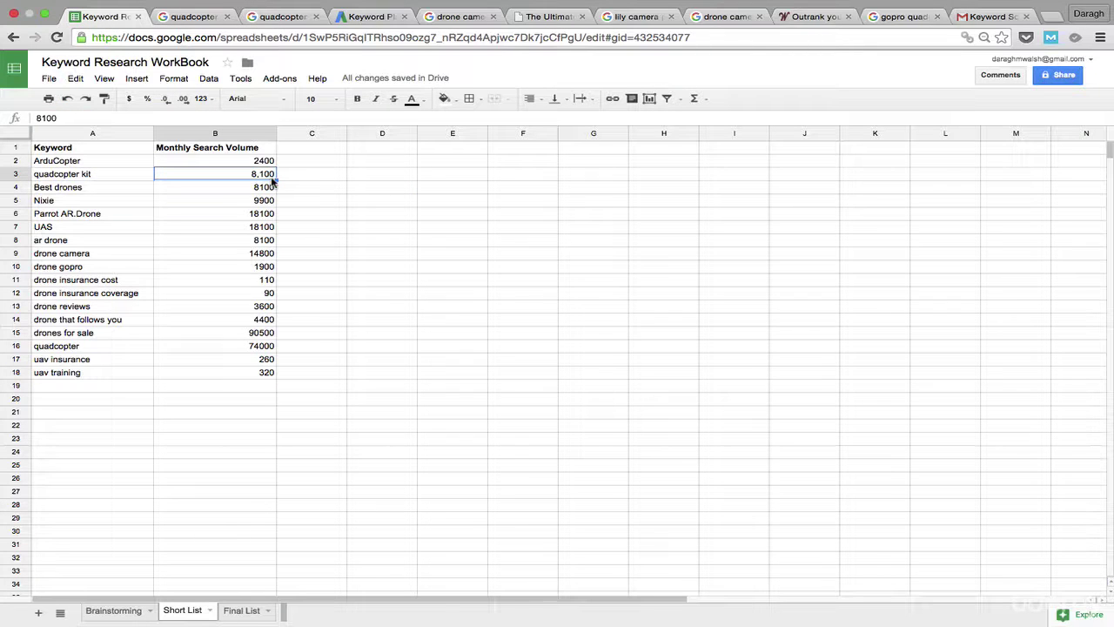
{"action": "key", "text": "Up"}
{"action": "key", "text": "Down"}
Return to the "quadcopter kit" results and compare the authority scores and link counts of the upper results
{"action": "left_click", "coordinate": [188, 19]}
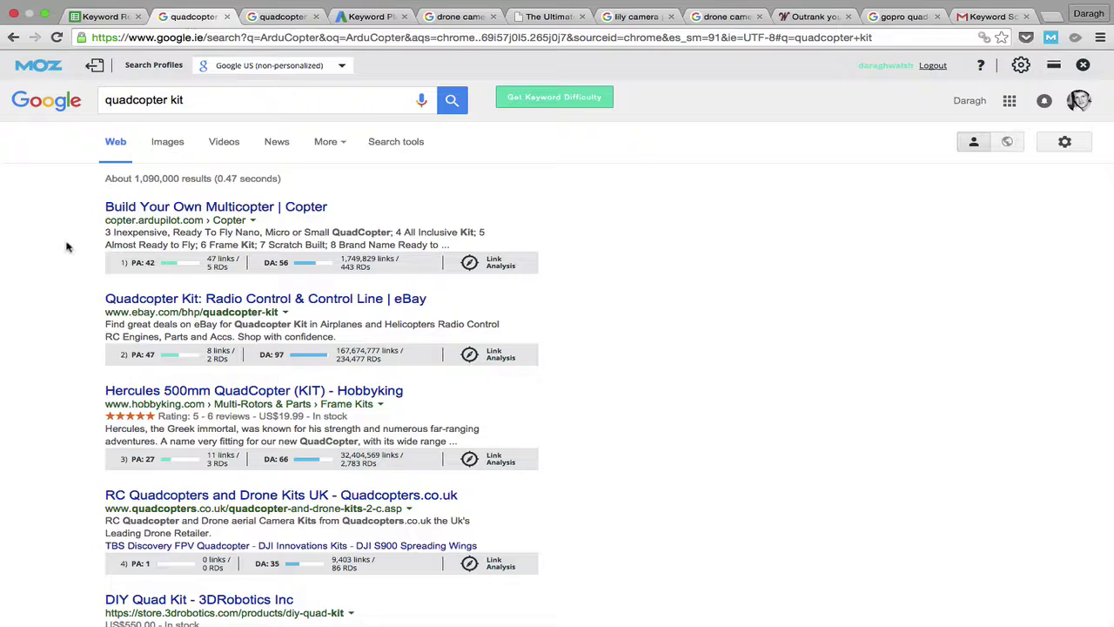
{"action": "scroll", "coordinate": [66, 247], "scroll_direction": "down", "scroll_amount": 2}
{"action": "scroll", "coordinate": [67, 244], "scroll_direction": "up", "scroll_amount": 1}
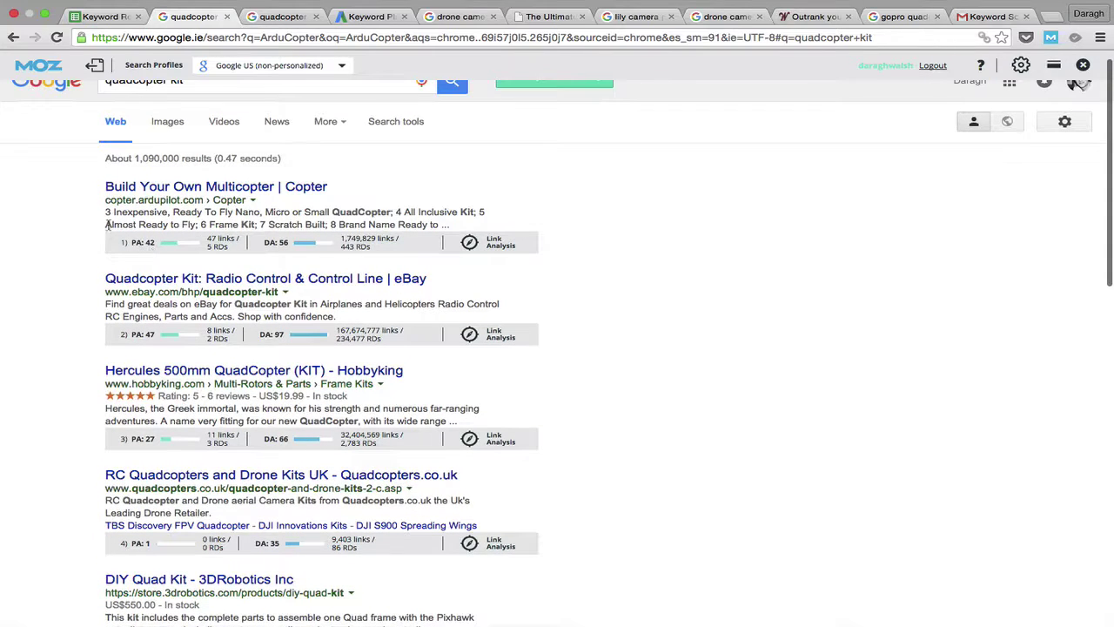
{"action": "scroll", "coordinate": [89, 239], "scroll_direction": "up", "scroll_amount": 1}
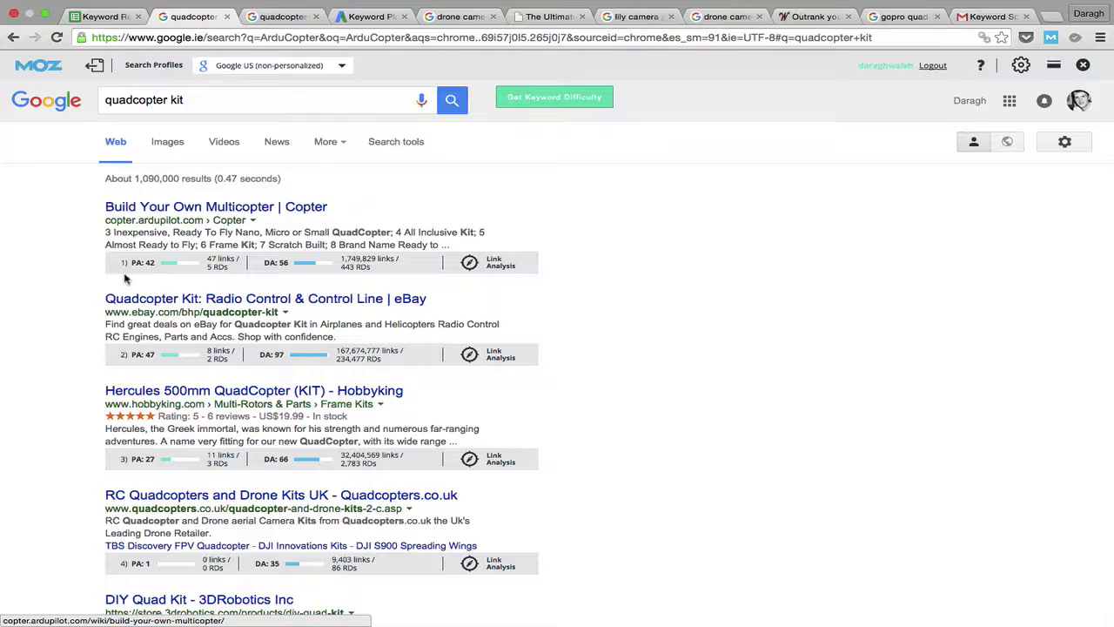
{"action": "scroll", "coordinate": [57, 269], "scroll_direction": "down", "scroll_amount": 3}
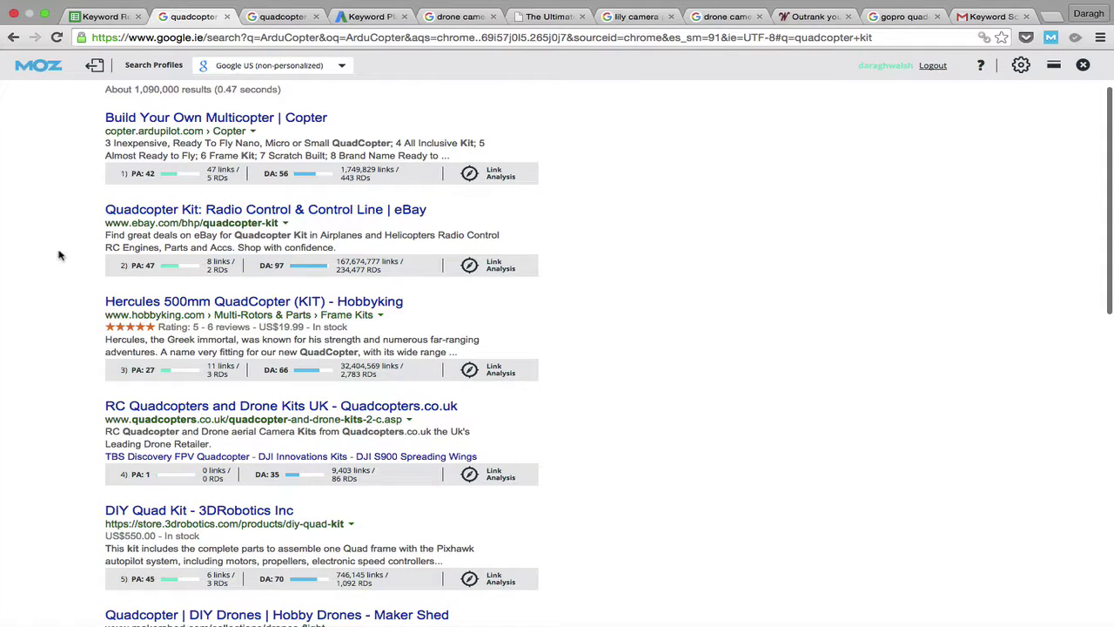
{"action": "scroll", "coordinate": [59, 255], "scroll_direction": "down", "scroll_amount": 3}
{"action": "scroll", "coordinate": [59, 255], "scroll_direction": "down", "scroll_amount": 2}
{"action": "scroll", "coordinate": [59, 255], "scroll_direction": "up", "scroll_amount": 6}
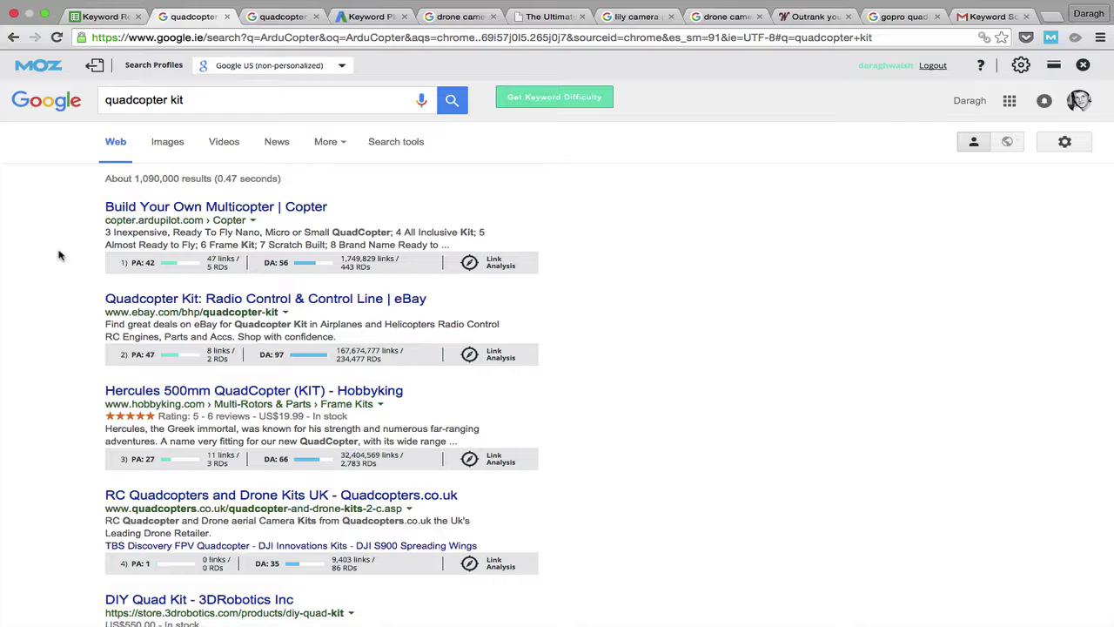
Review the page titles, linking domains and authority scores of the "quadcopter kit" results down to the end of the first page
{"action": "left_click", "coordinate": [186, 97]}
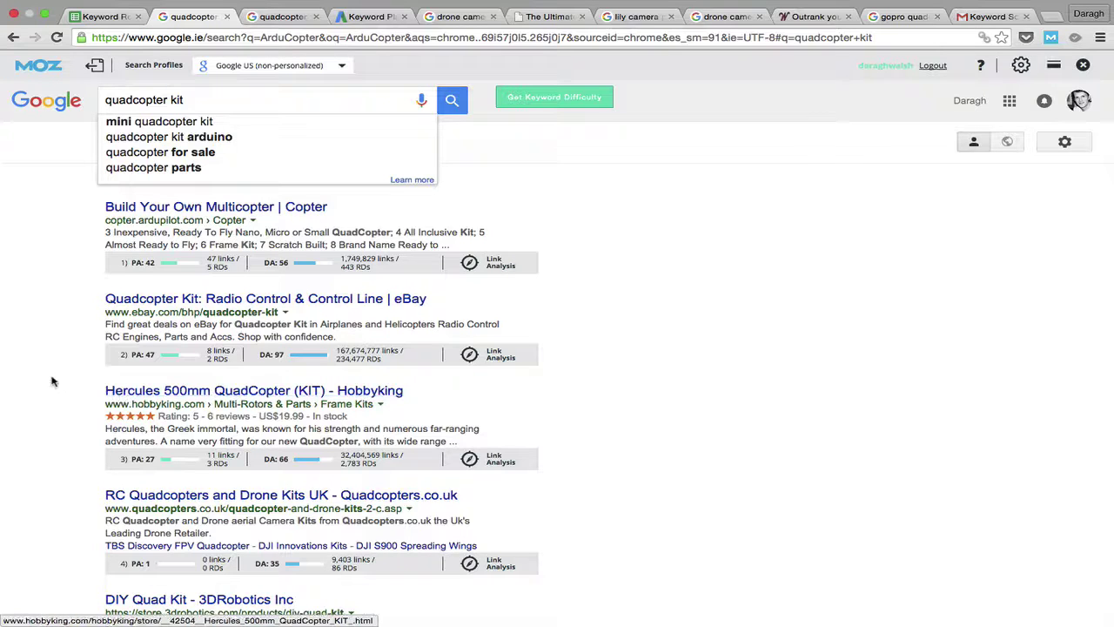
{"action": "scroll", "coordinate": [50, 380], "scroll_direction": "down", "scroll_amount": 4}
{"action": "scroll", "coordinate": [80, 336], "scroll_direction": "down", "scroll_amount": 3}
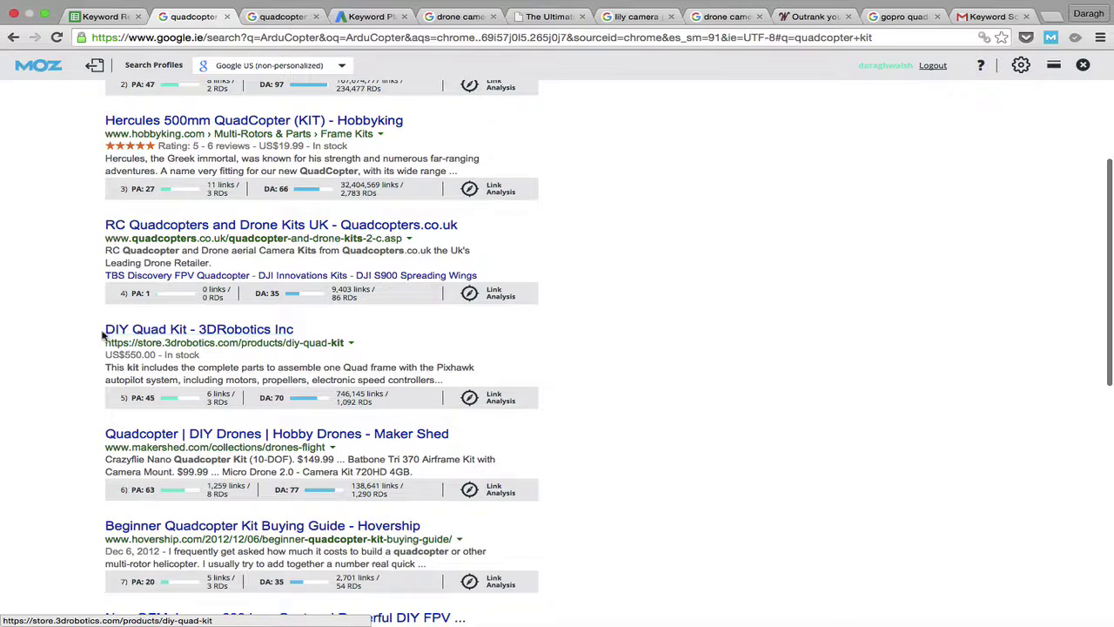
{"action": "scroll", "coordinate": [131, 335], "scroll_direction": "down", "scroll_amount": 3}
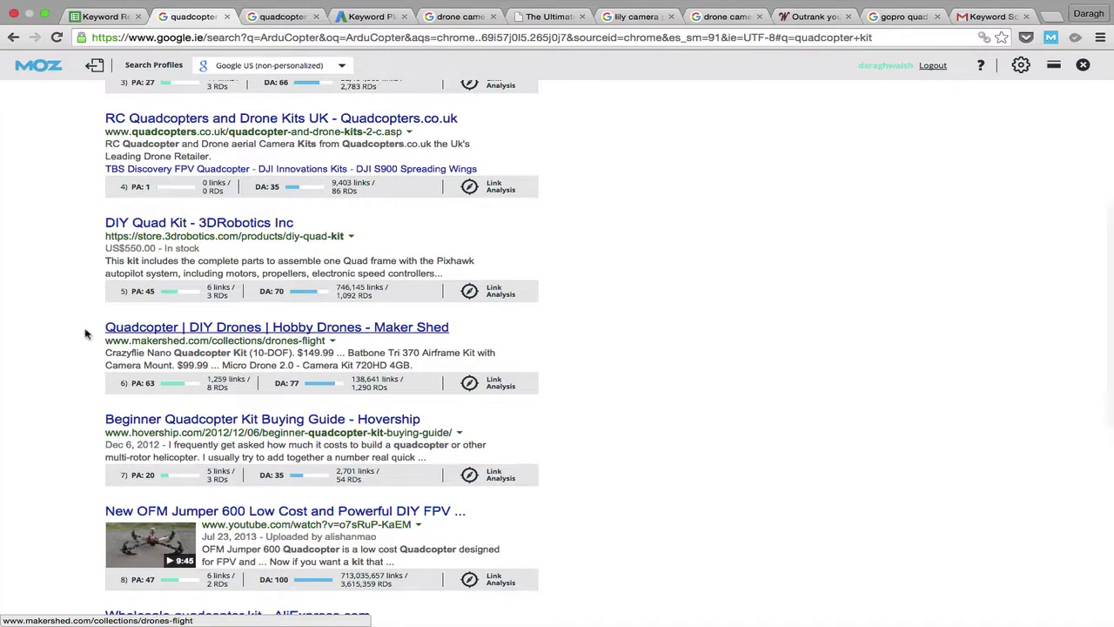
{"action": "scroll", "coordinate": [113, 279], "scroll_direction": "down", "scroll_amount": 3}
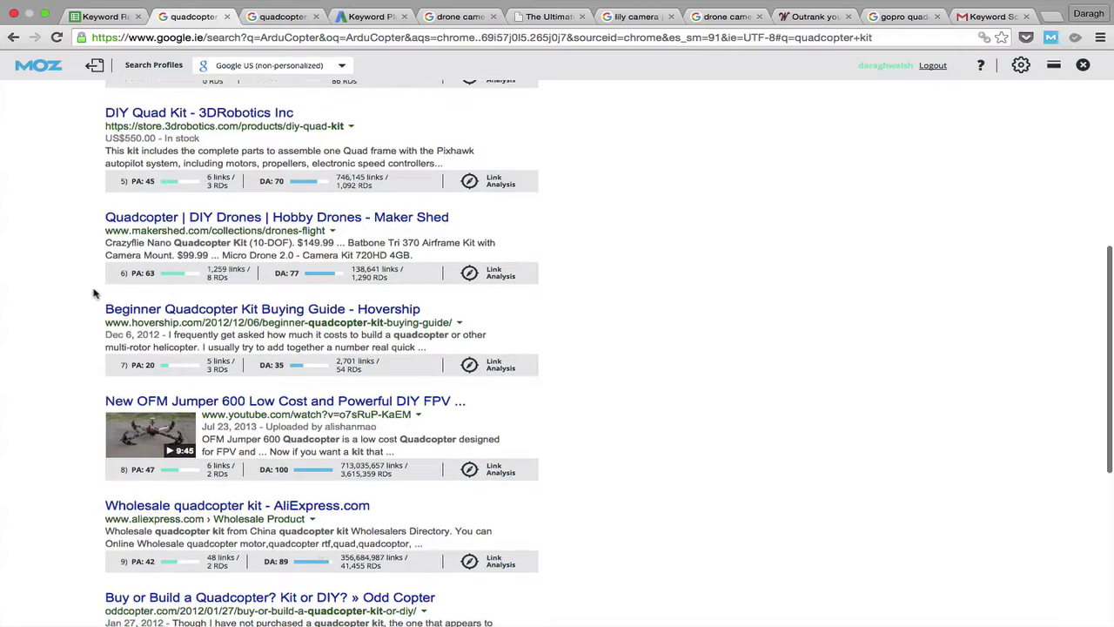
{"action": "scroll", "coordinate": [94, 293], "scroll_direction": "up", "scroll_amount": 14}
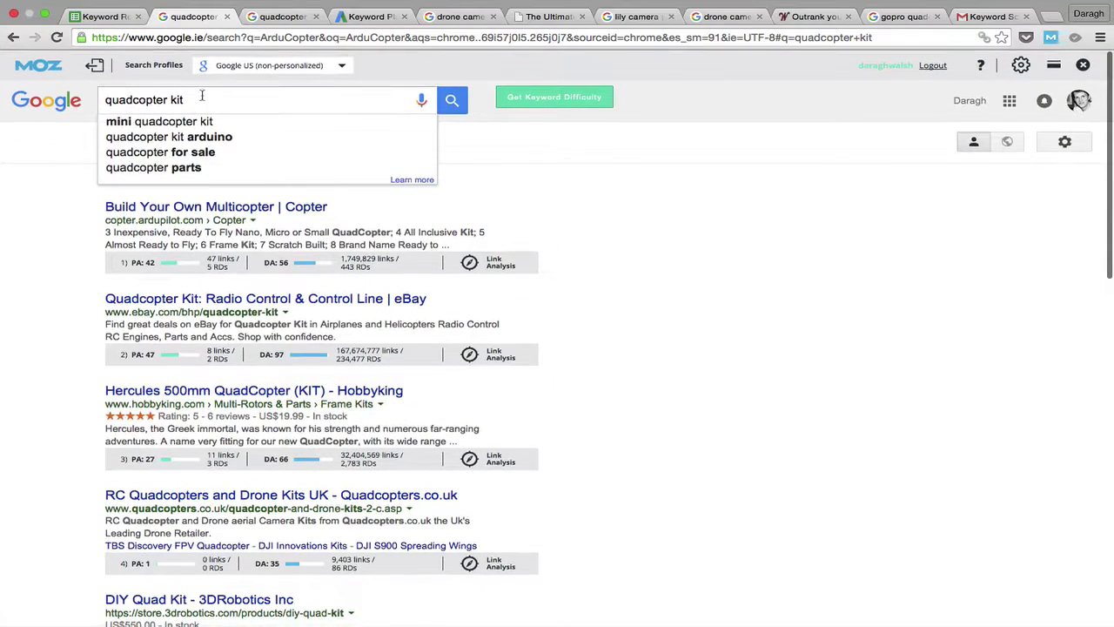
{"action": "triple_click", "coordinate": [146, 101]}
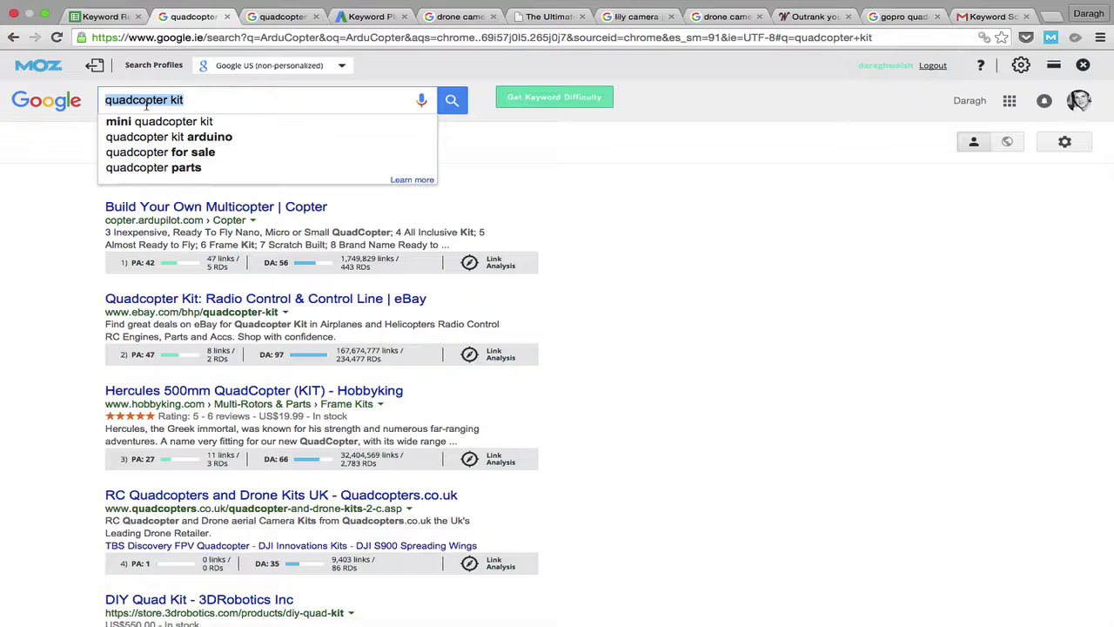
{"action": "scroll", "coordinate": [46, 253], "scroll_direction": "down", "scroll_amount": 5}
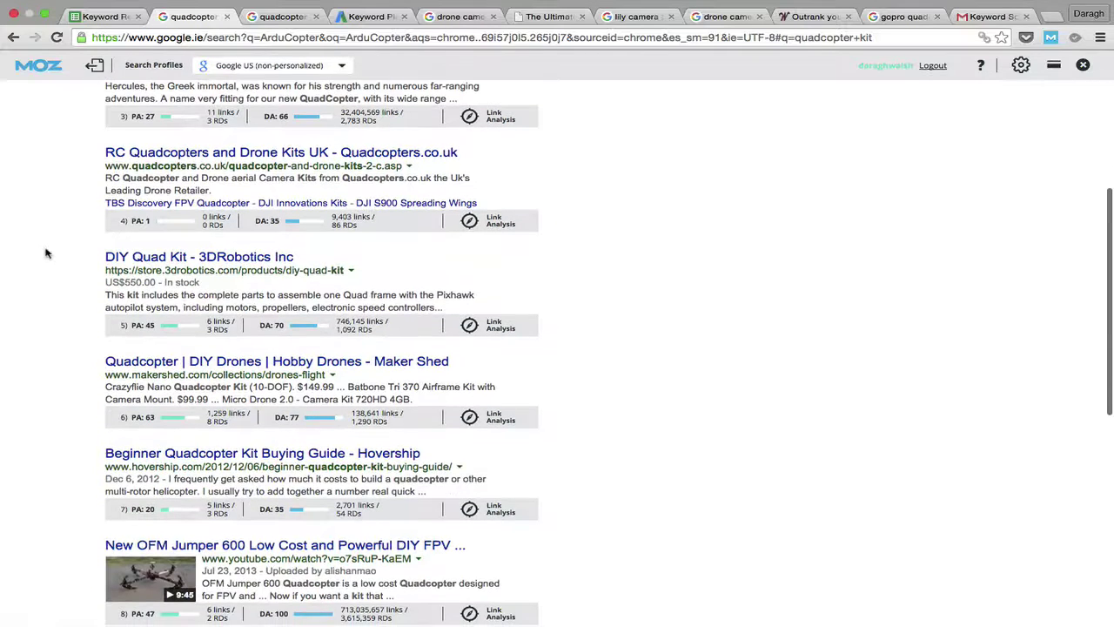
{"action": "scroll", "coordinate": [46, 252], "scroll_direction": "down", "scroll_amount": 2}
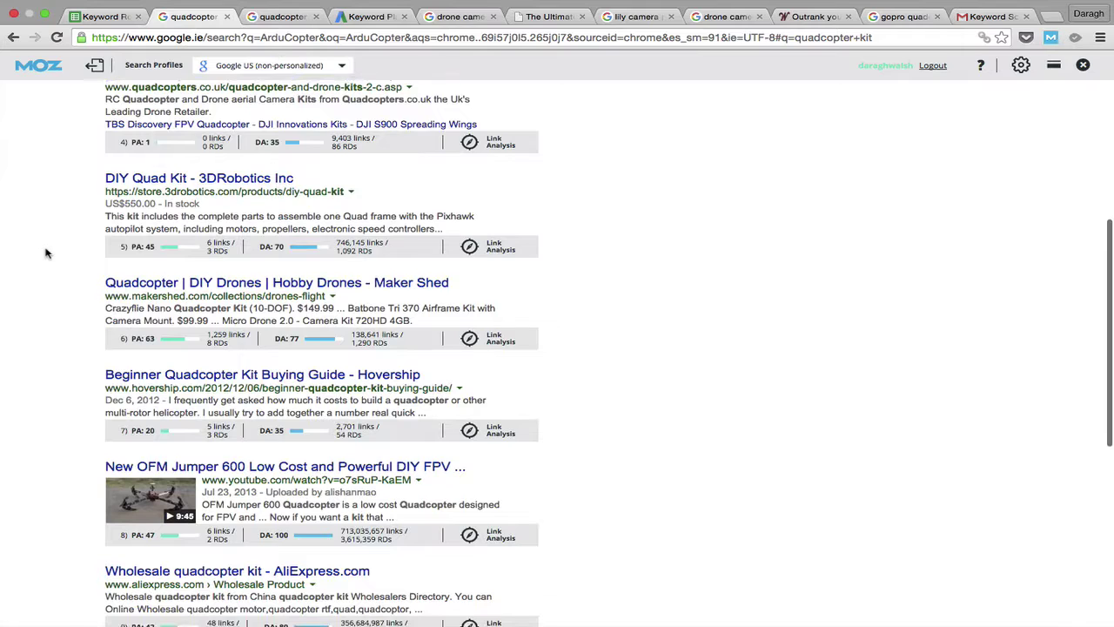
{"action": "scroll", "coordinate": [47, 252], "scroll_direction": "down", "scroll_amount": 2}
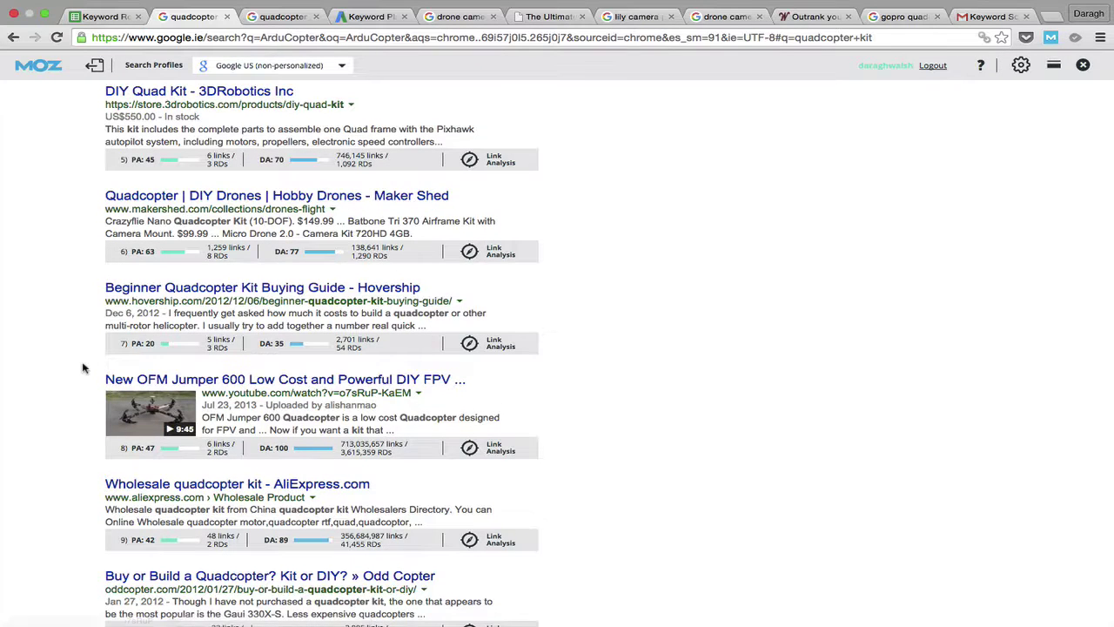
{"action": "scroll", "coordinate": [83, 367], "scroll_direction": "down", "scroll_amount": 3}
{"action": "scroll", "coordinate": [83, 367], "scroll_direction": "up", "scroll_amount": 5}
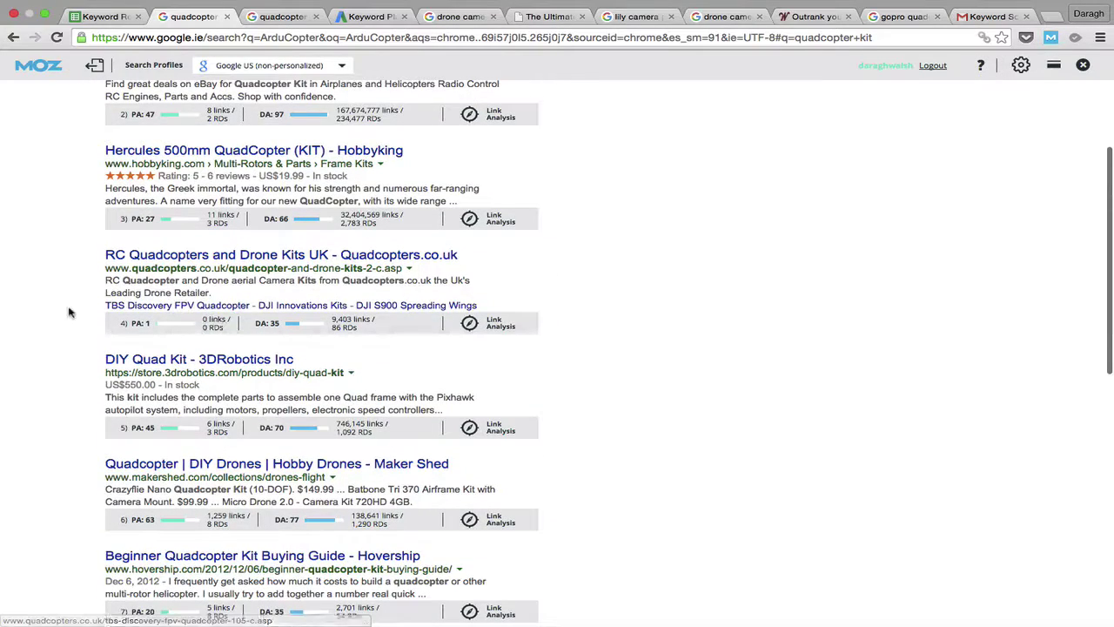
{"action": "scroll", "coordinate": [217, 314], "scroll_direction": "up", "scroll_amount": 2}
{"action": "scroll", "coordinate": [53, 261], "scroll_direction": "up", "scroll_amount": 3}
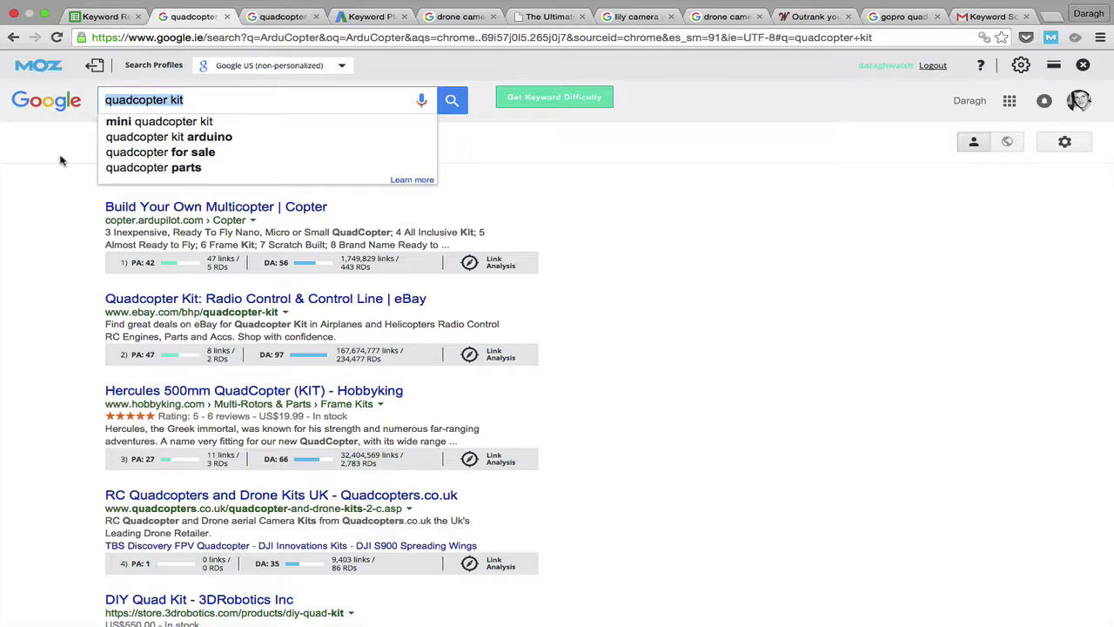
{"action": "left_click", "coordinate": [221, 308]}
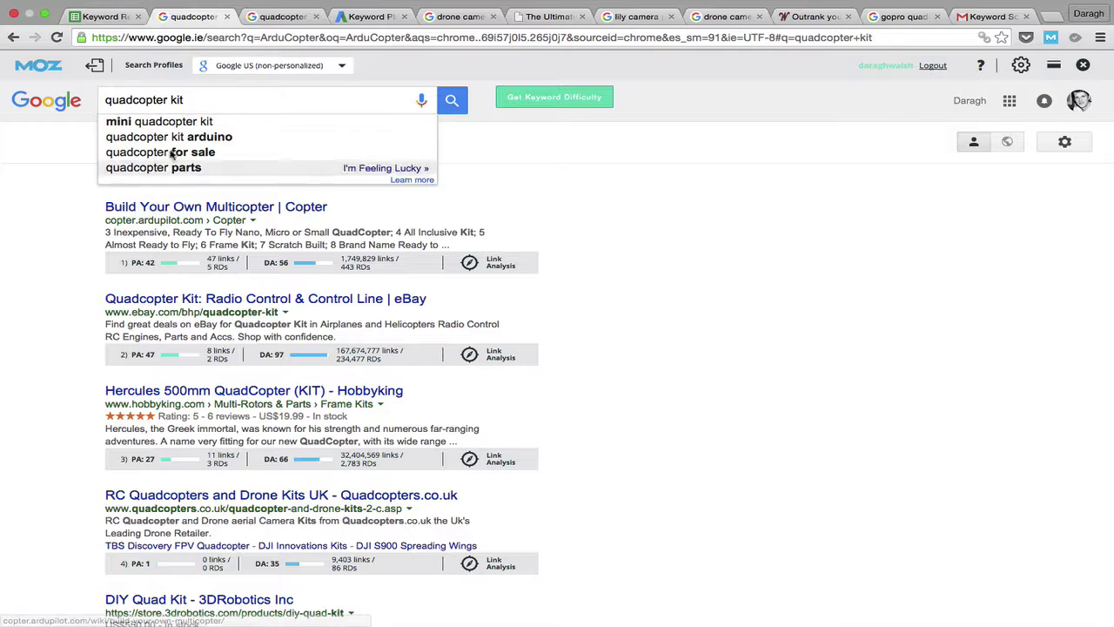
Revisit the Short List keywords and recheck the page authority of the top "quadcopter kit" results
{"action": "left_click", "coordinate": [107, 19]}
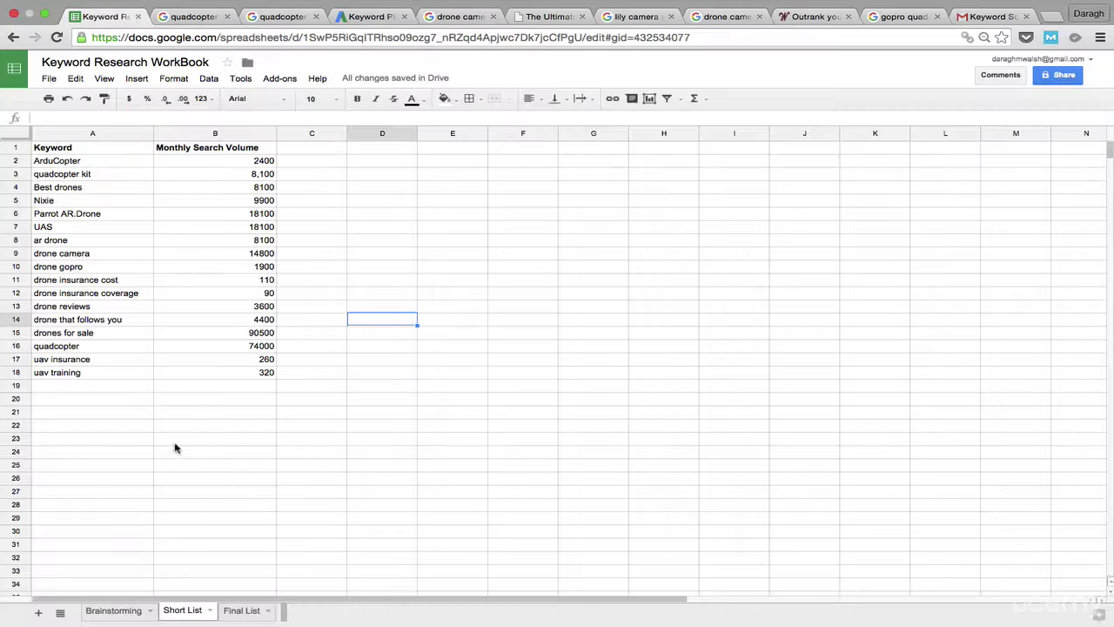
{"action": "left_click", "coordinate": [174, 19]}
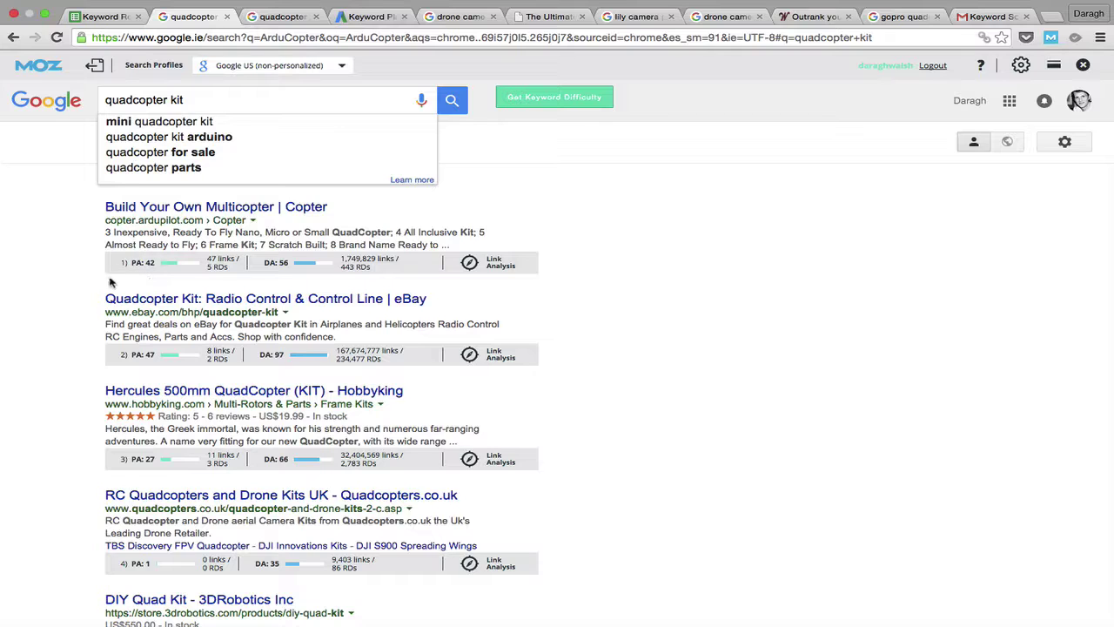
{"action": "scroll", "coordinate": [57, 294], "scroll_direction": "down", "scroll_amount": 1}
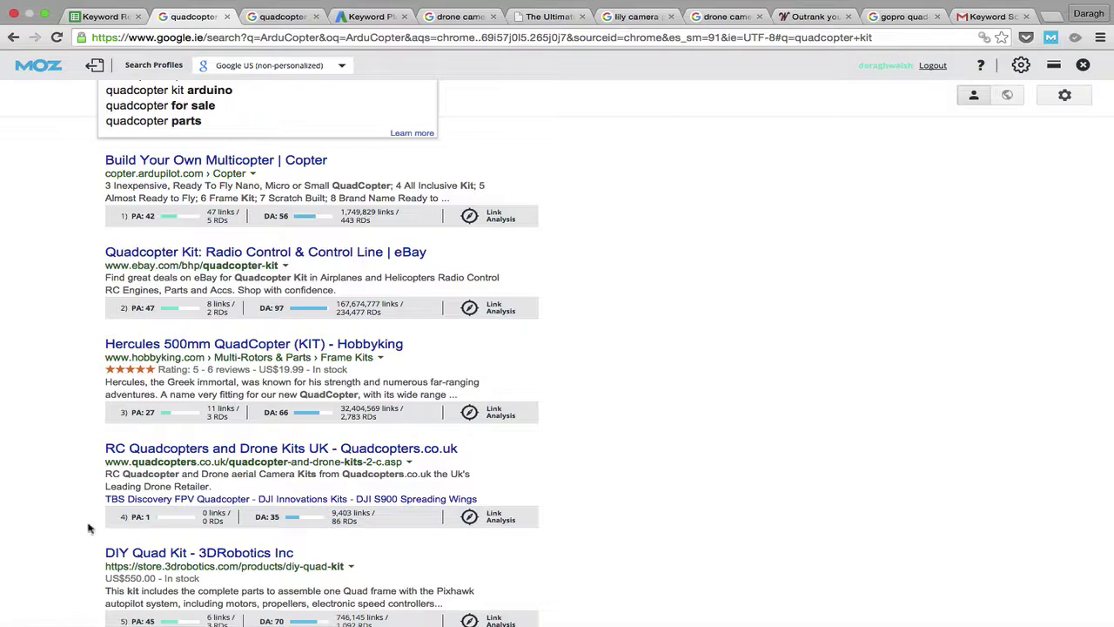
{"action": "scroll", "coordinate": [79, 334], "scroll_direction": "down", "scroll_amount": 5}
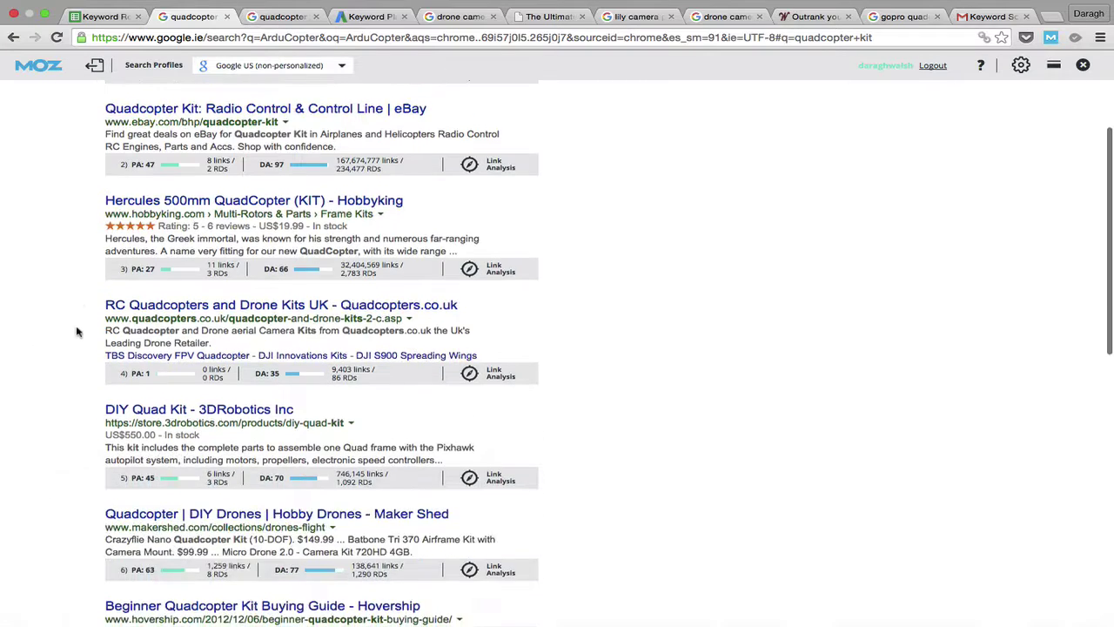
{"action": "scroll", "coordinate": [78, 333], "scroll_direction": "up", "scroll_amount": 6}
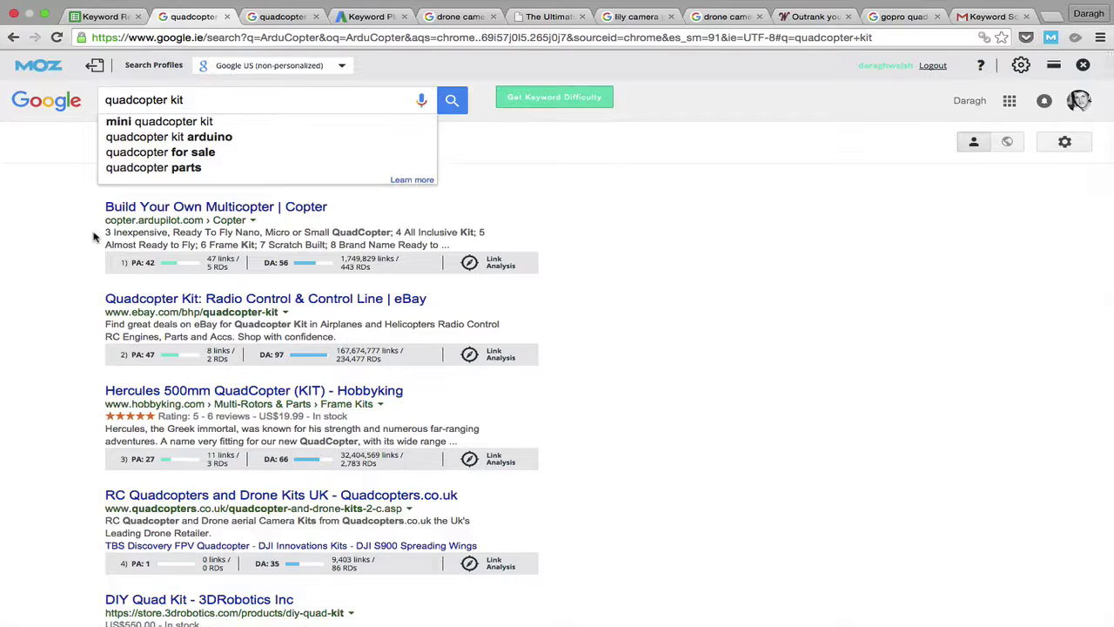